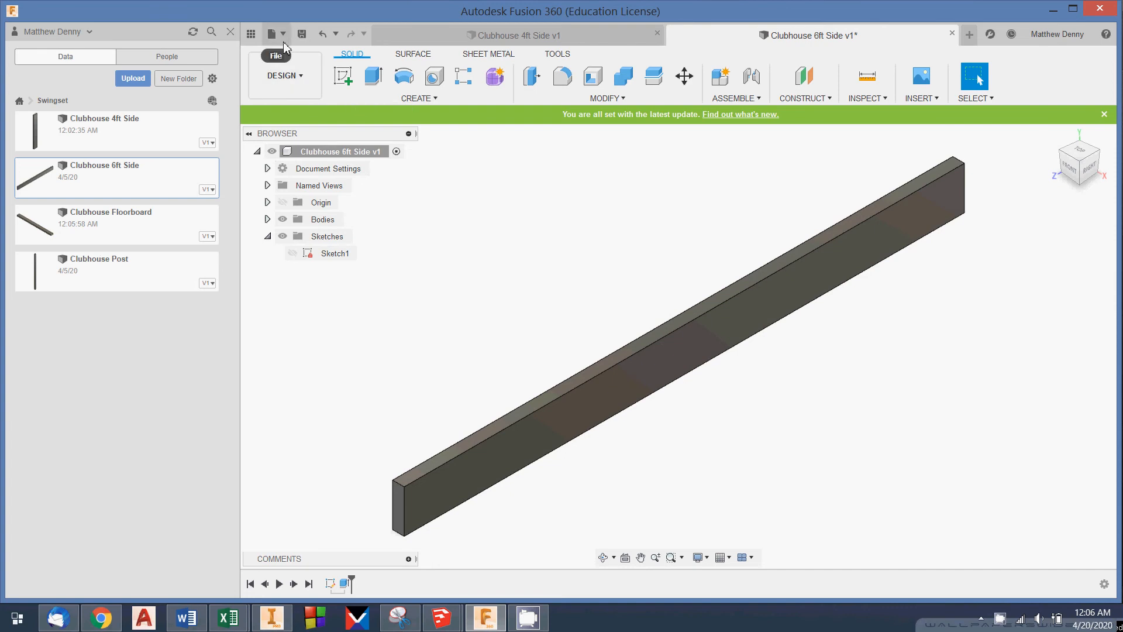
Create a new design and try to insert the Clubhouse Post part into it.
click(272, 34)
click(299, 57)
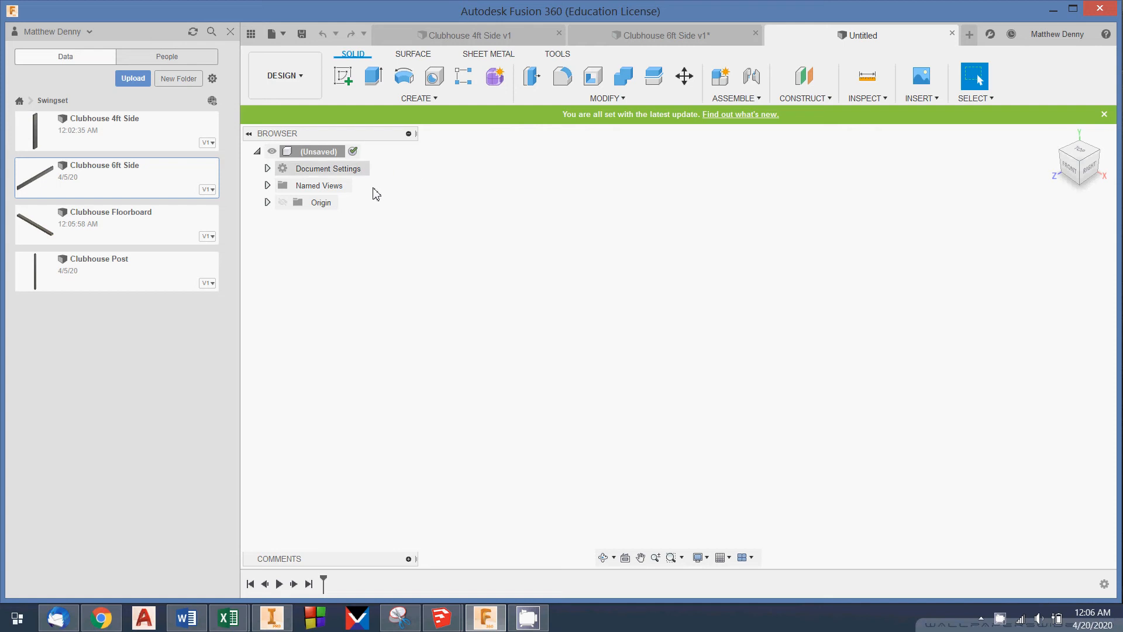
right_click(146, 280)
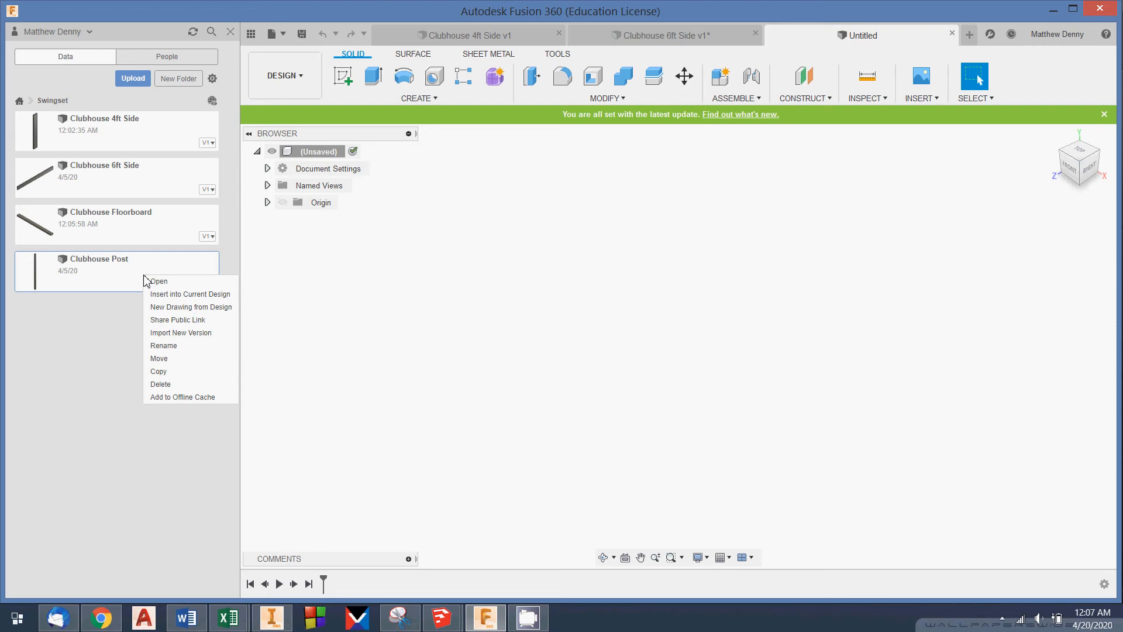
click(174, 295)
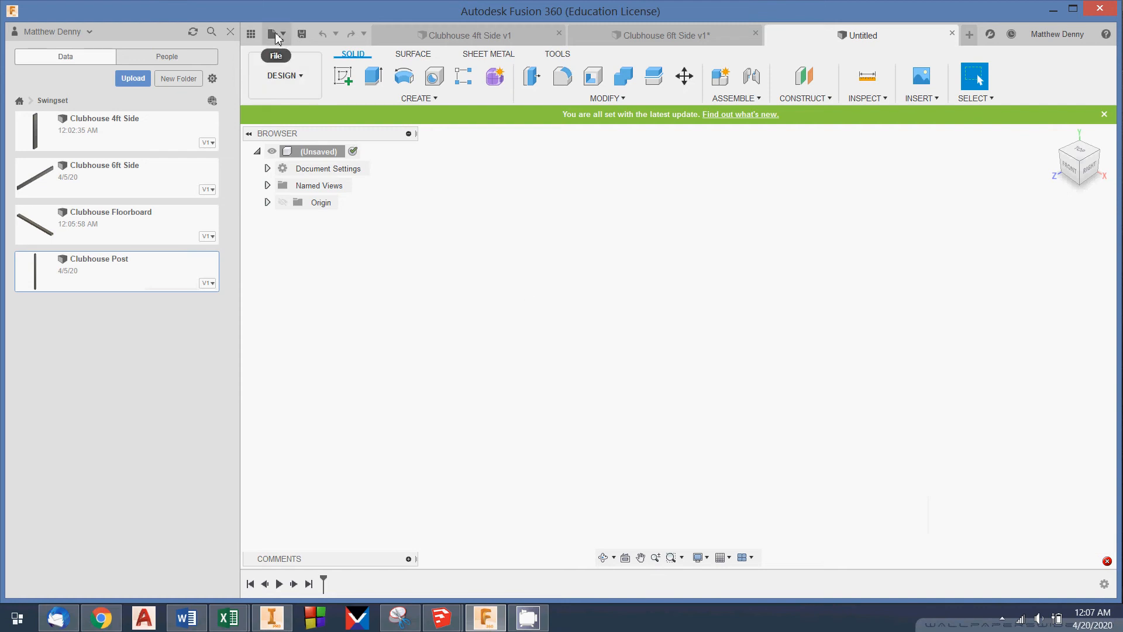
Save the new design as "Assembly" in the Swingset folder.
click(301, 36)
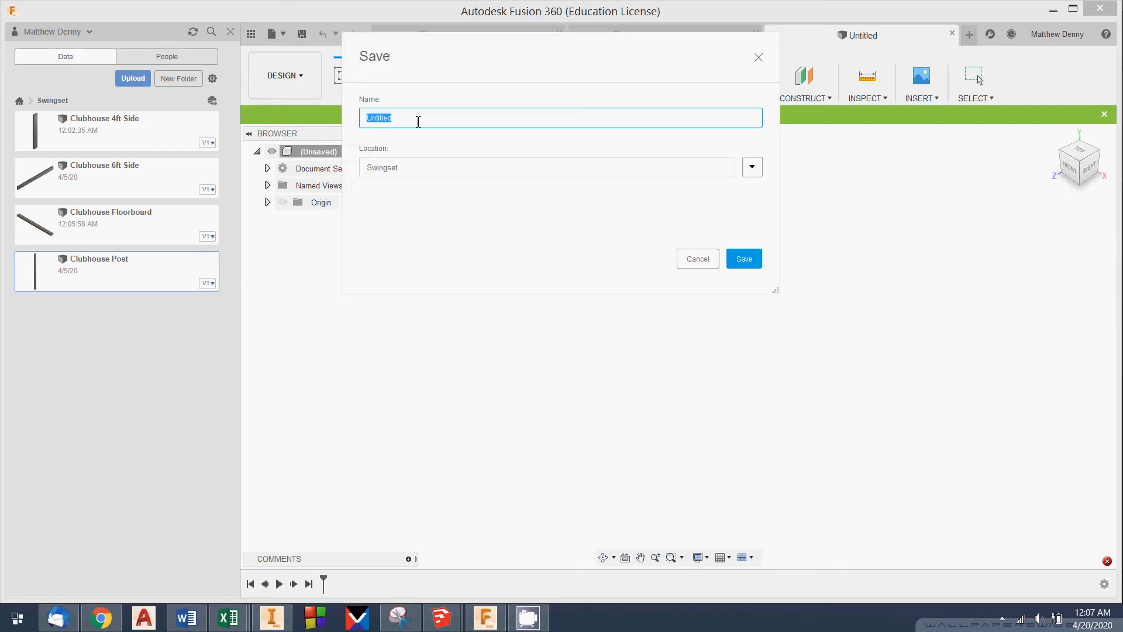
text(Assembly)
key(Return)
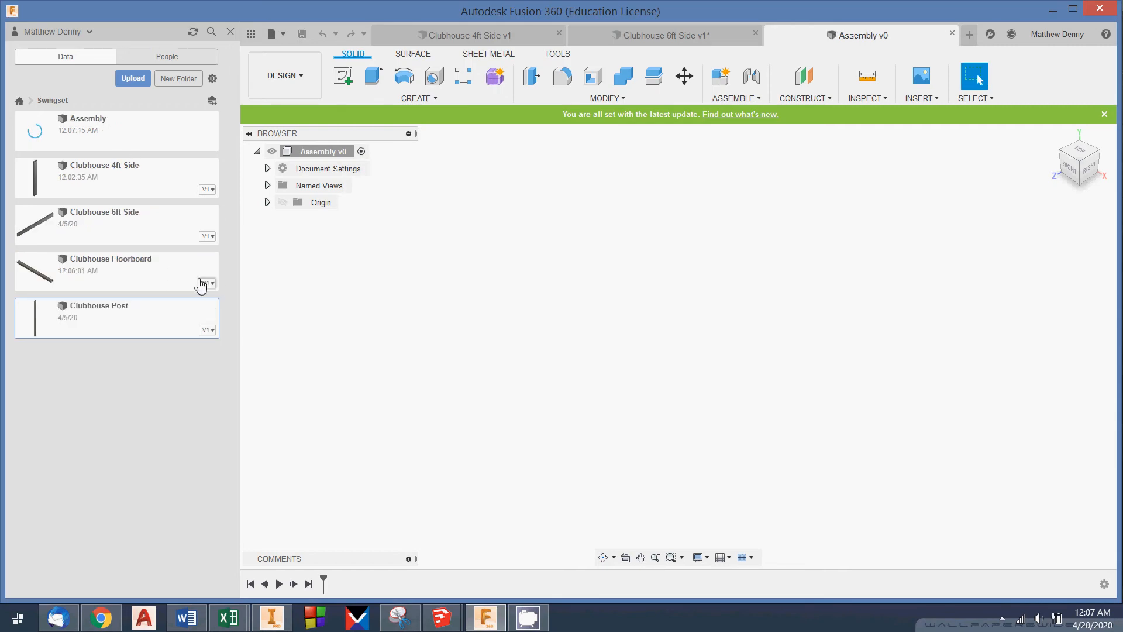
Insert the Clubhouse Floorboard into the assembly and try rotating it 75 degrees about the Y axis.
right_click(162, 281)
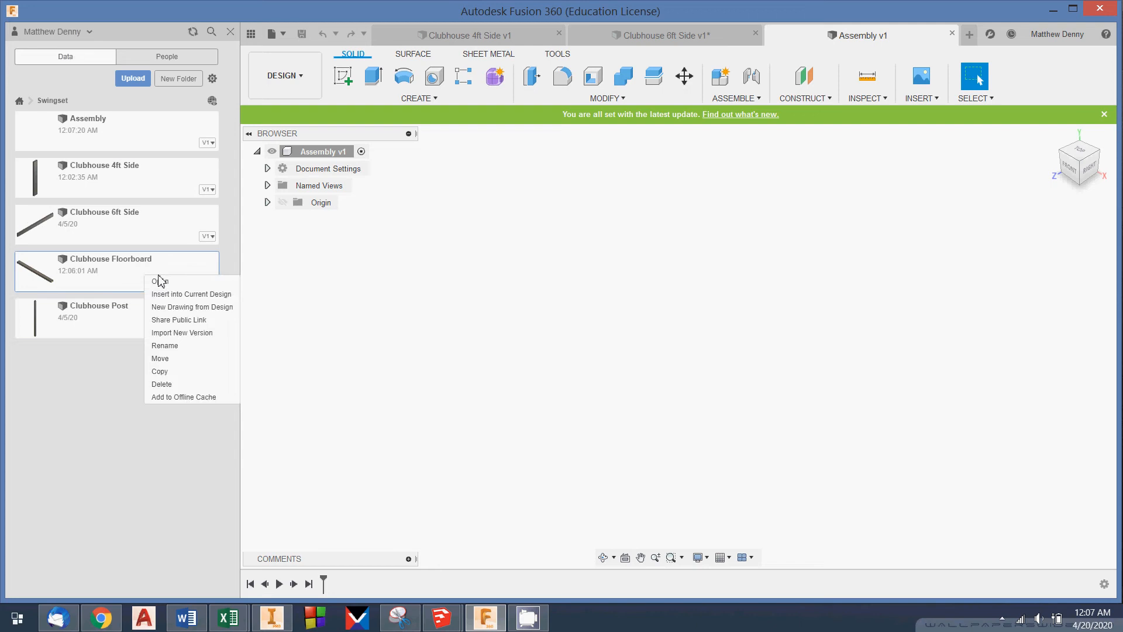
click(176, 294)
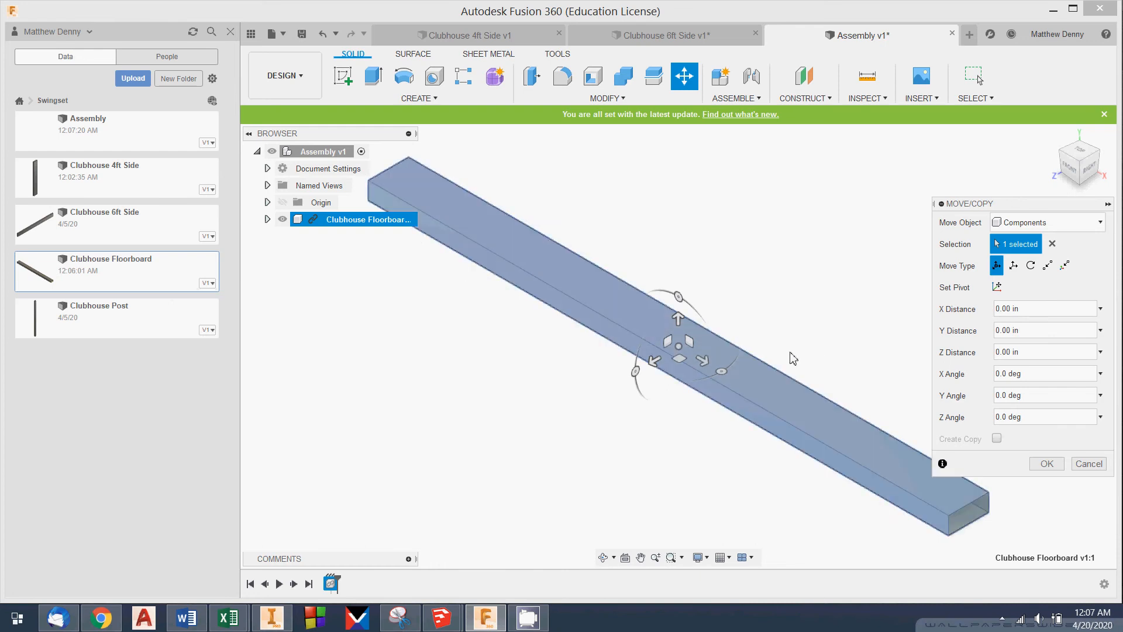
drag(725, 369, 792, 314)
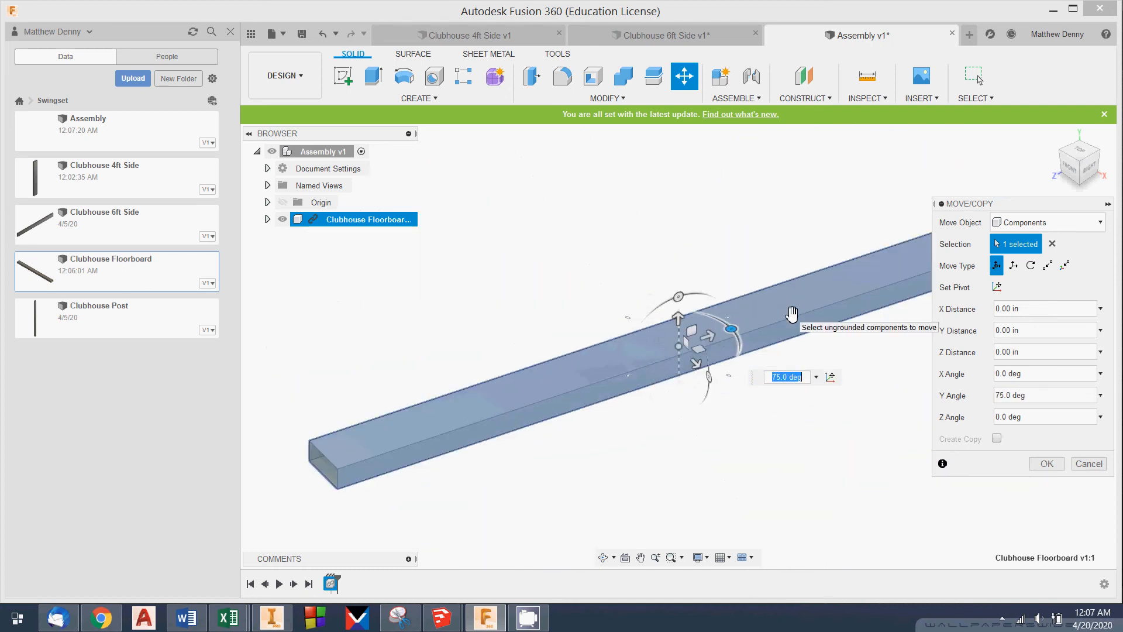
click(1089, 464)
drag(400, 618, 265, 618)
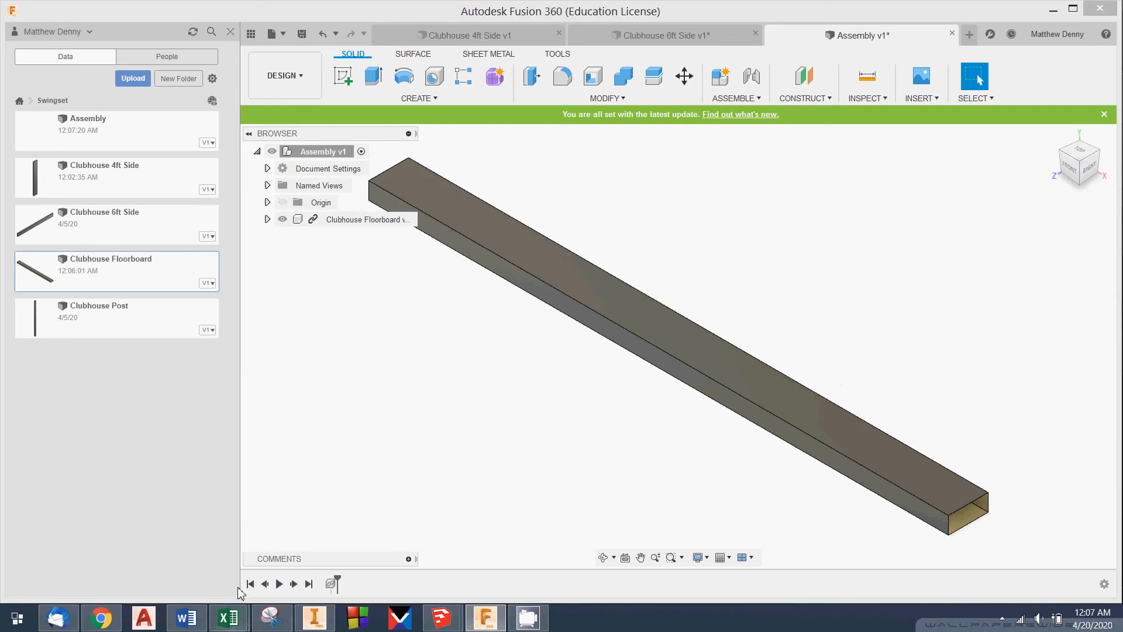
click(702, 362)
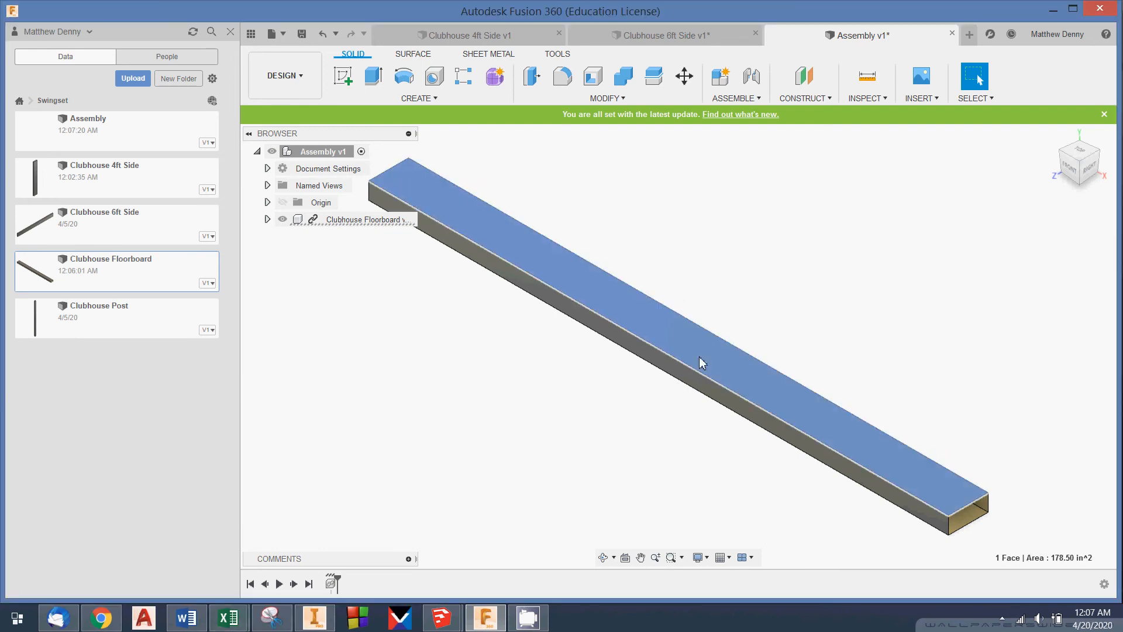
key(Escape)
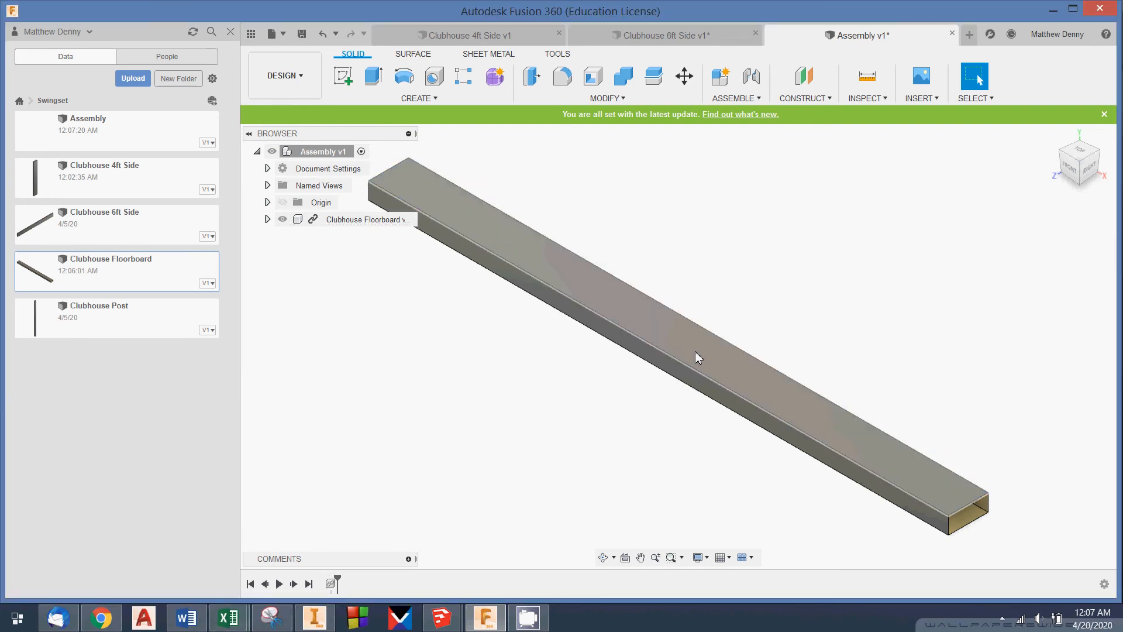
right_click(695, 352)
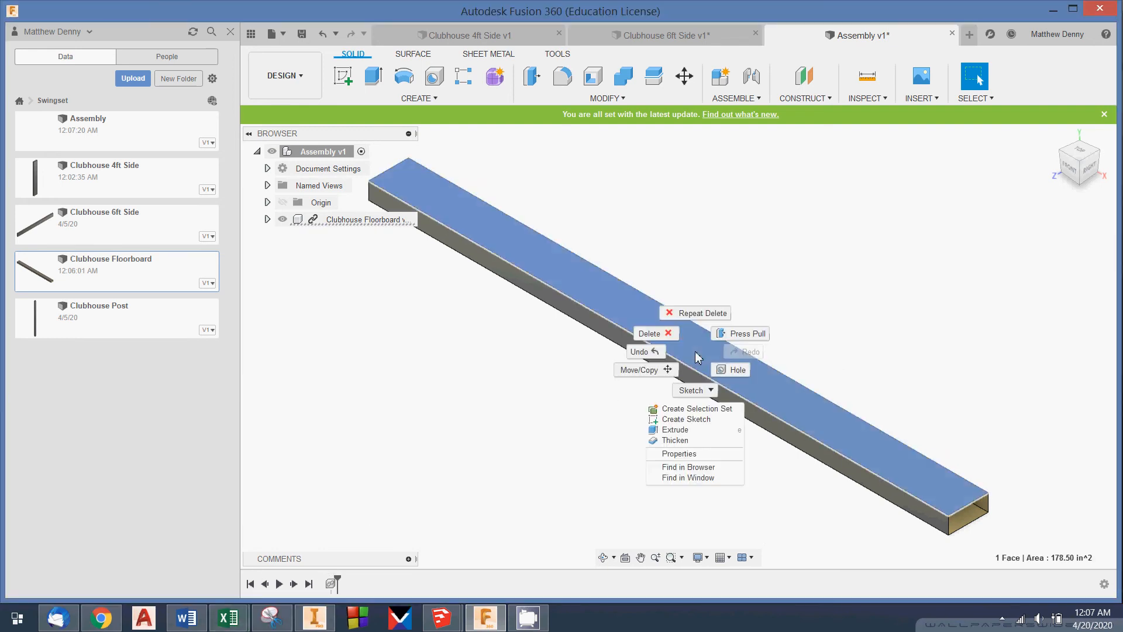
click(648, 333)
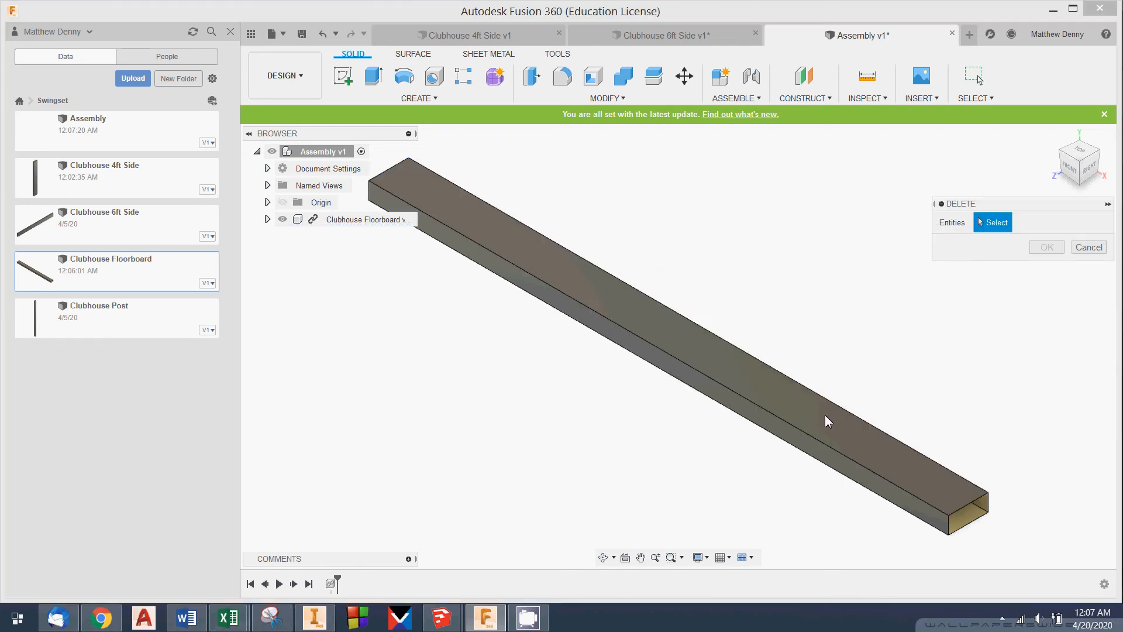
click(1089, 249)
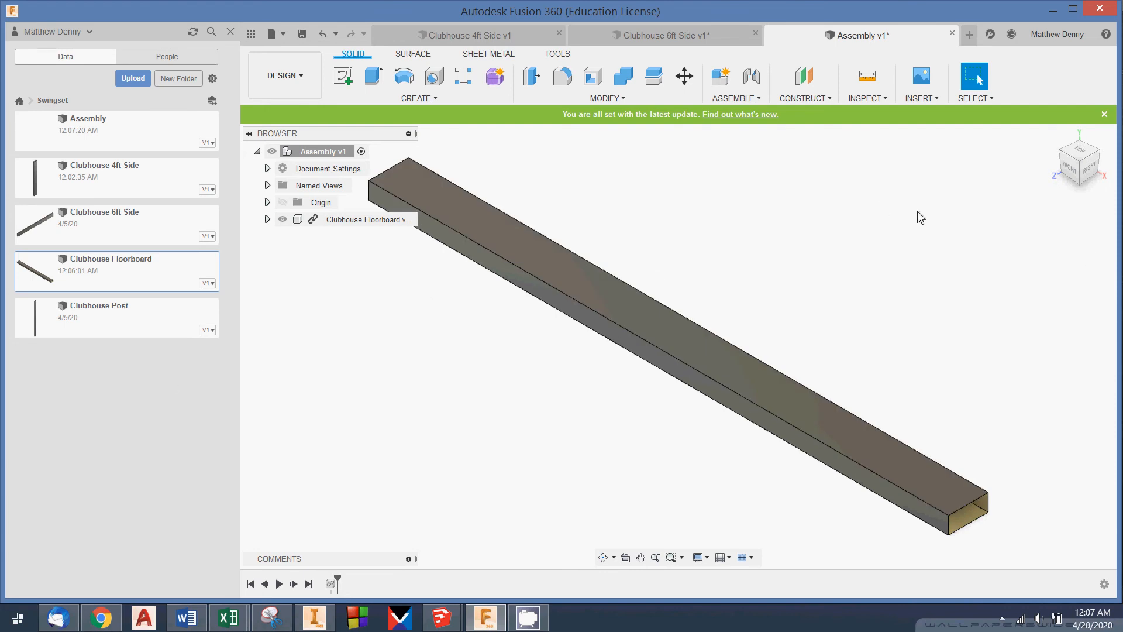
drag(917, 209, 606, 471)
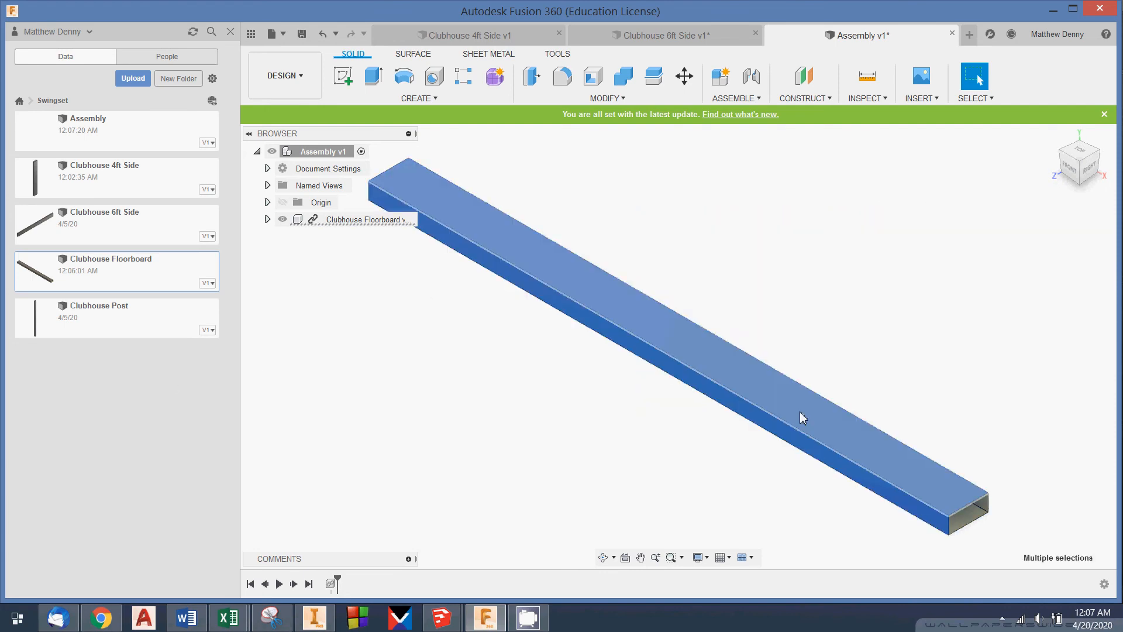
key(Escape)
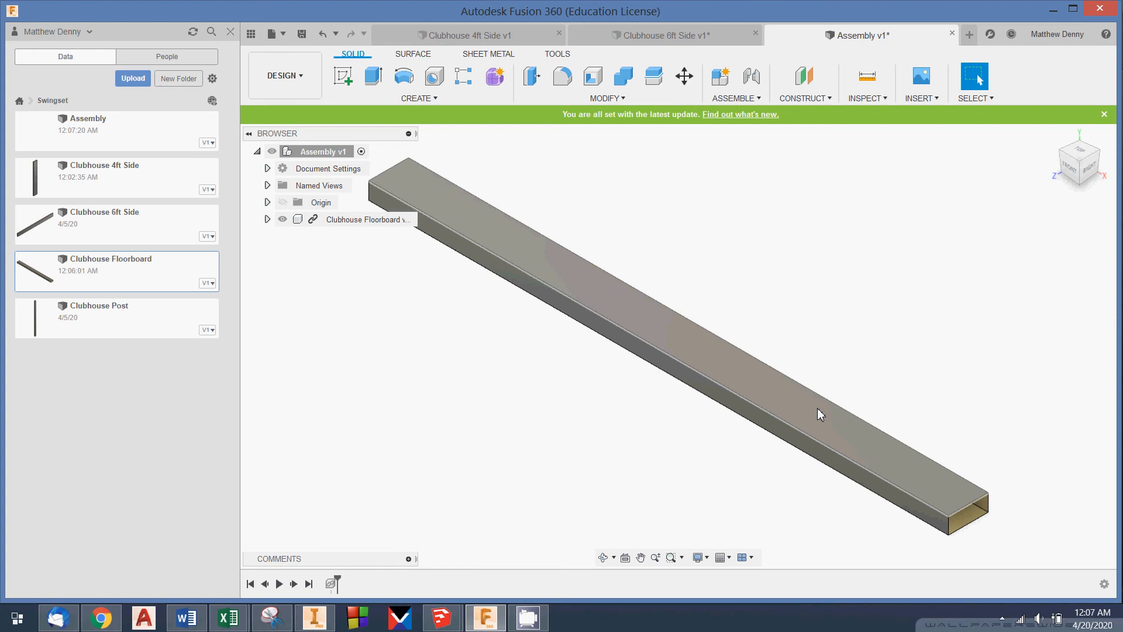
Delete the Clubhouse Floorboard component from the assembly.
click(342, 225)
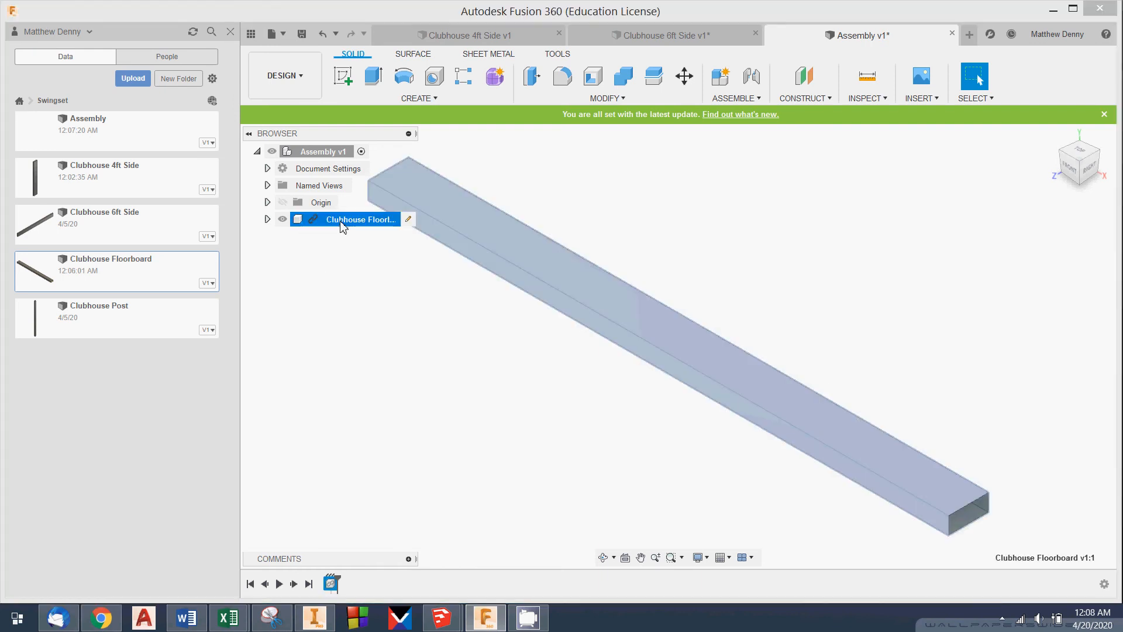
right_click(343, 227)
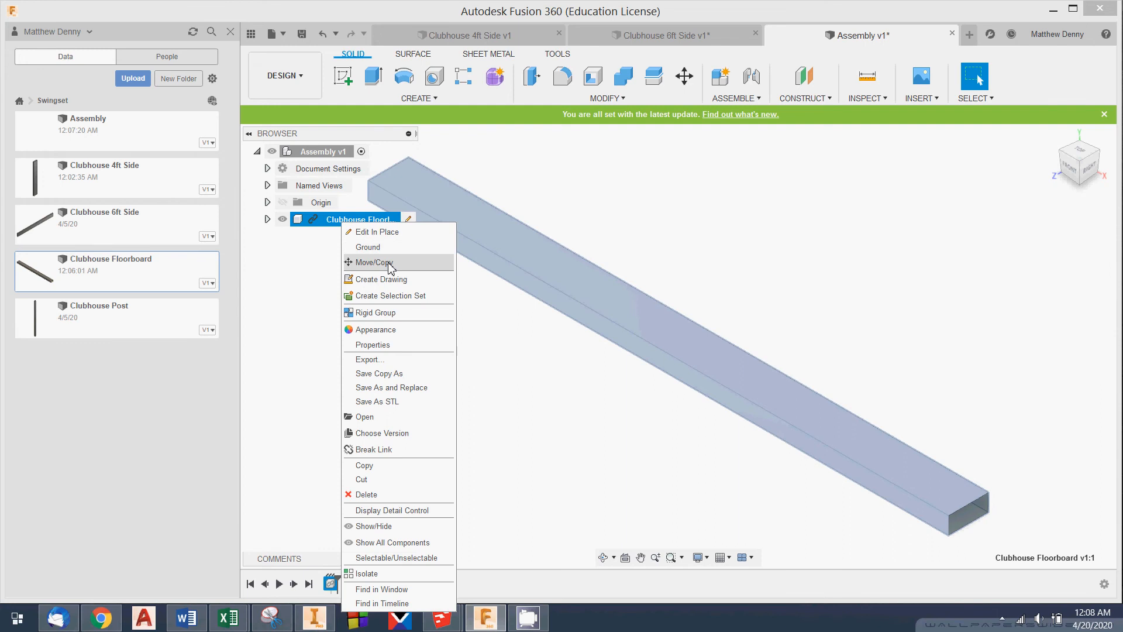
click(363, 494)
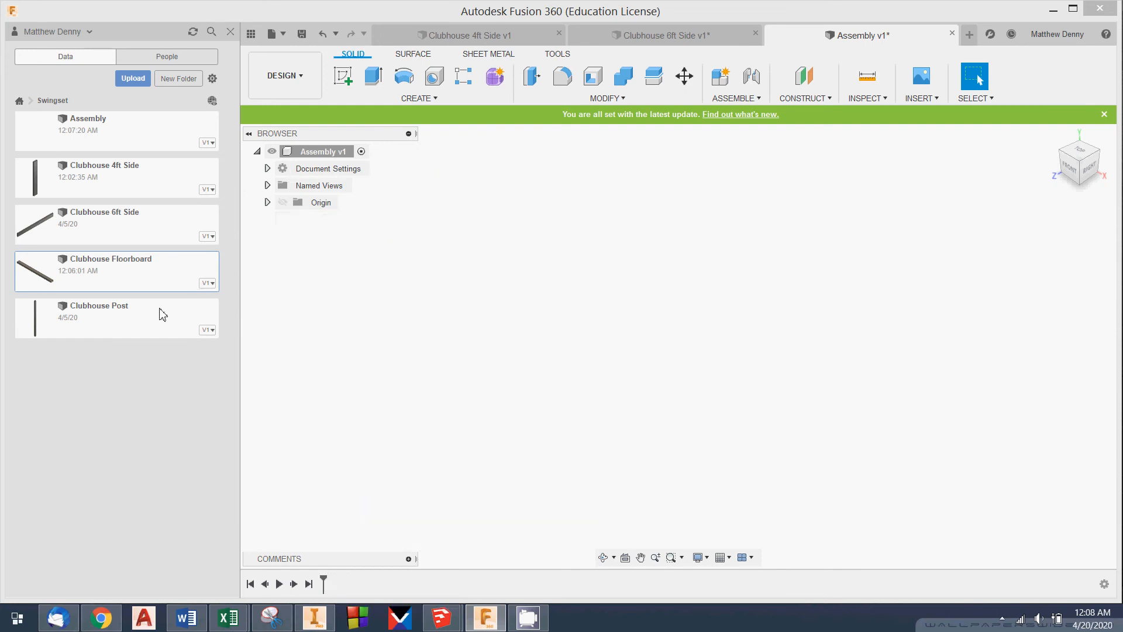
Insert two Clubhouse Posts into the assembly, moving the second one 45 in along the X axis.
click(117, 333)
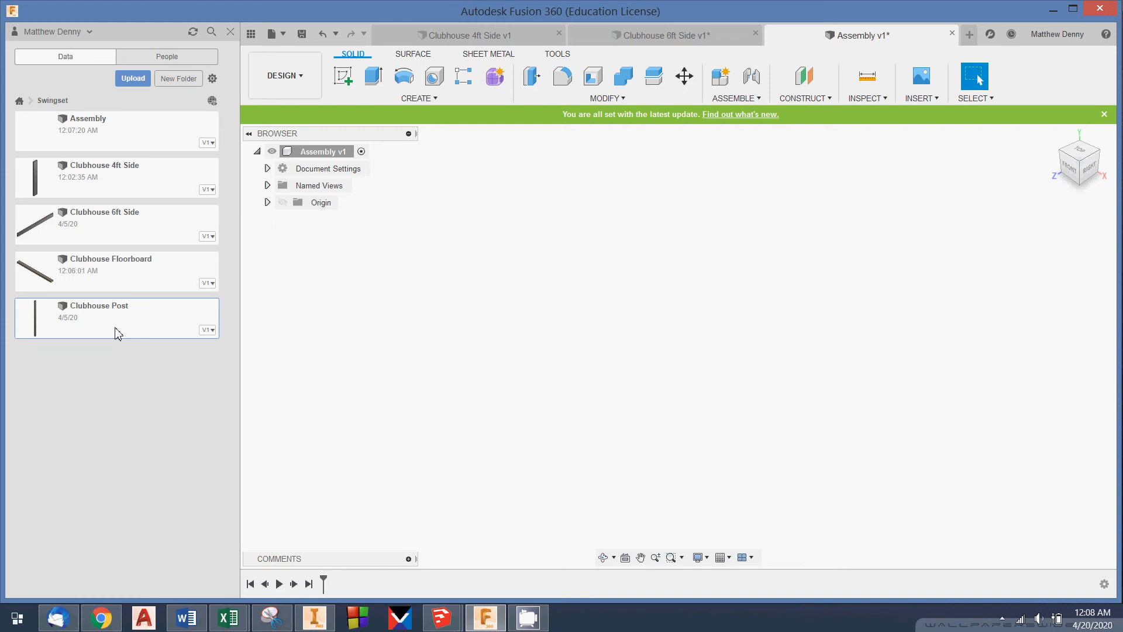
right_click(117, 333)
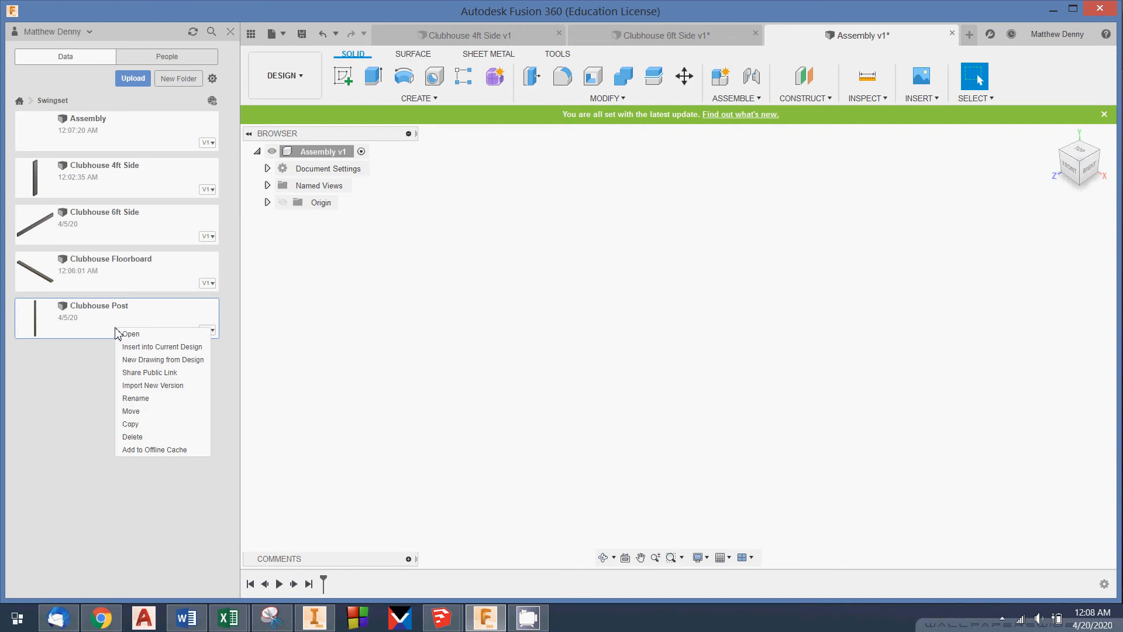
click(146, 348)
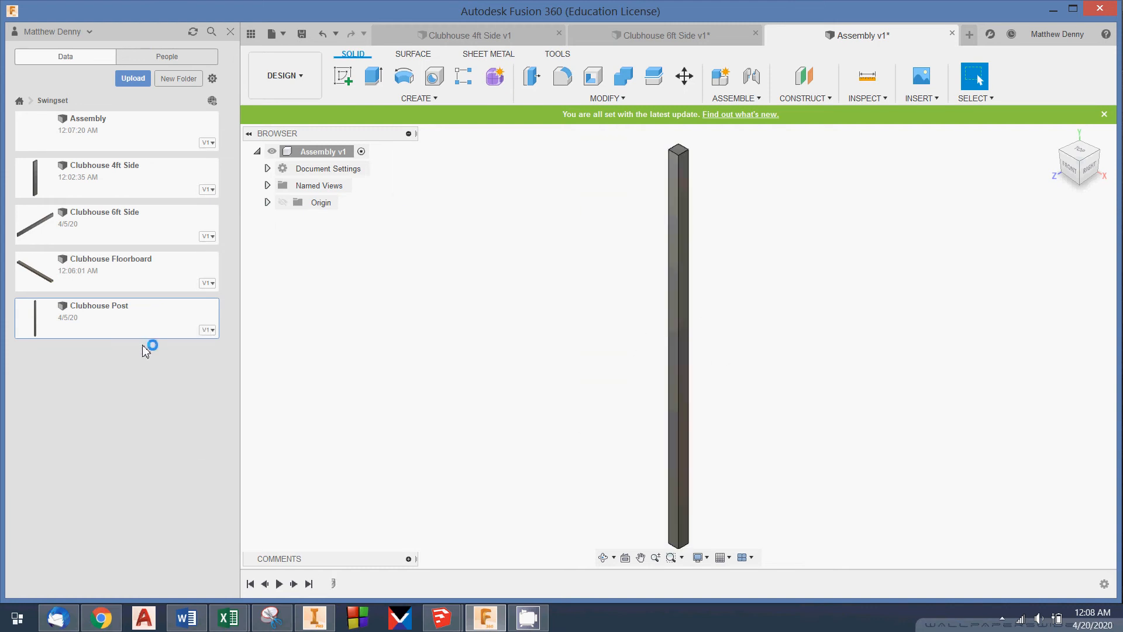
right_click(108, 310)
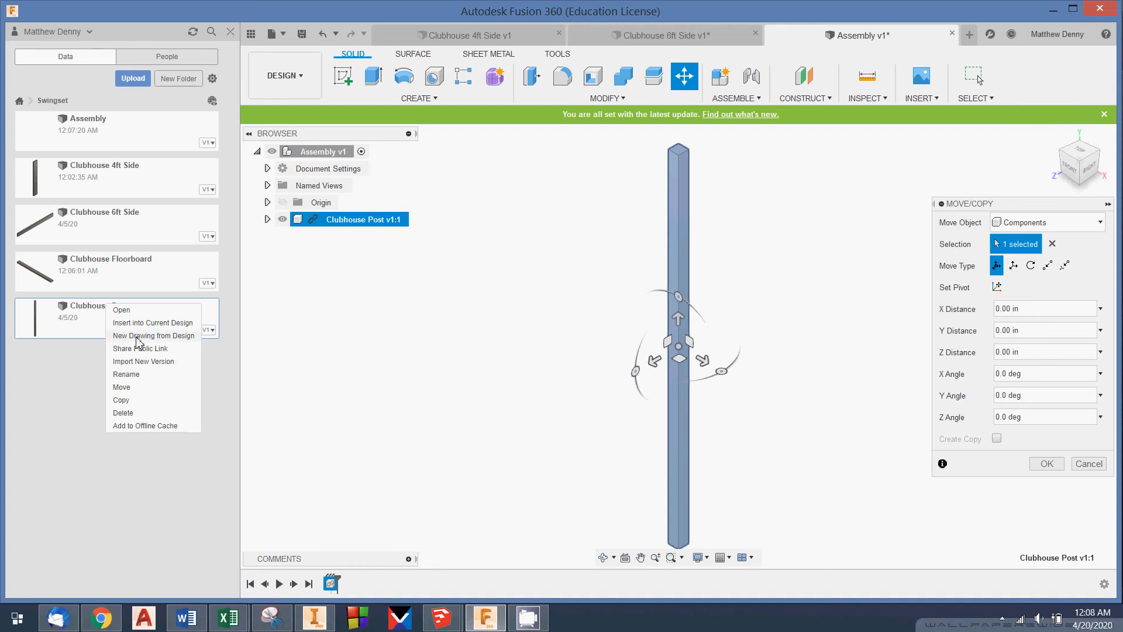
click(141, 323)
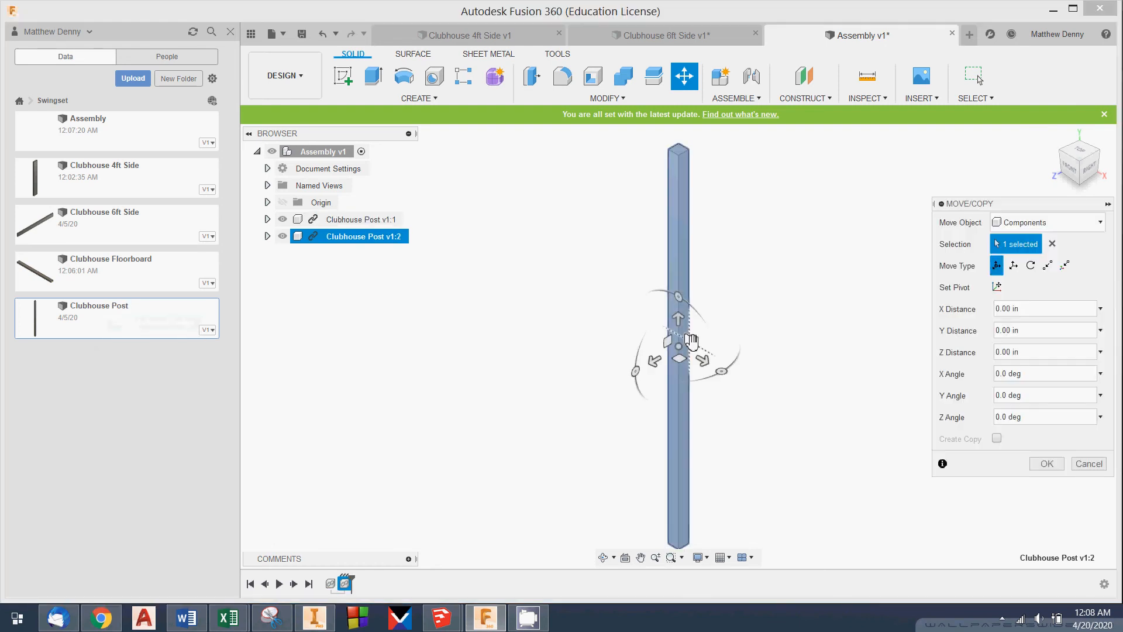
drag(702, 358, 830, 433)
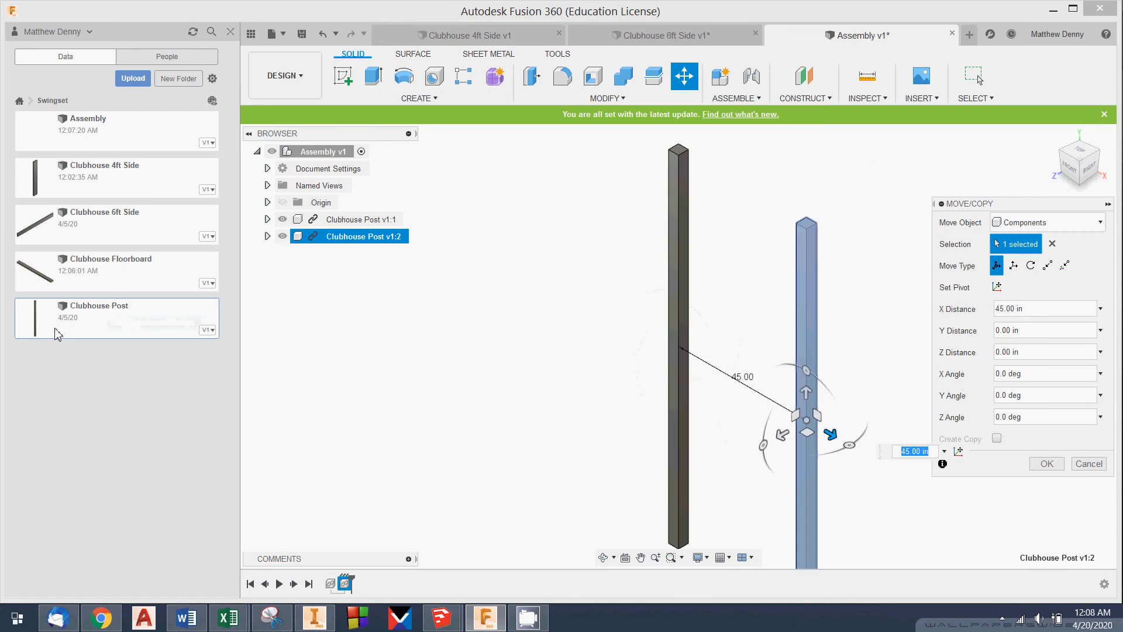
Insert a third Clubhouse Post and move it 50 in along the Z axis.
right_click(82, 317)
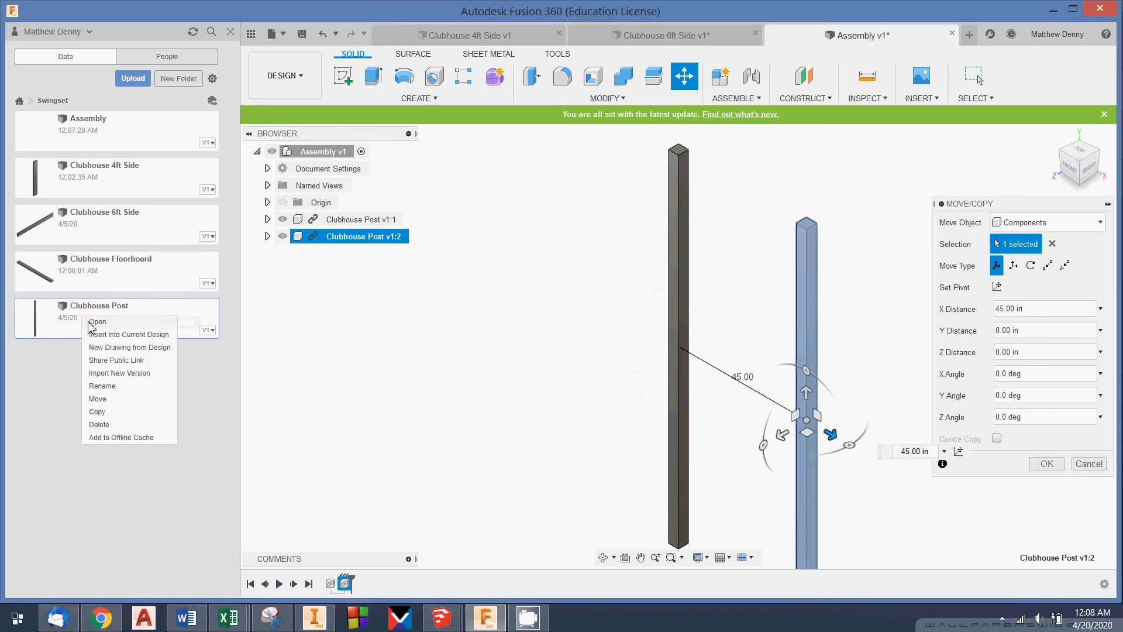
click(115, 335)
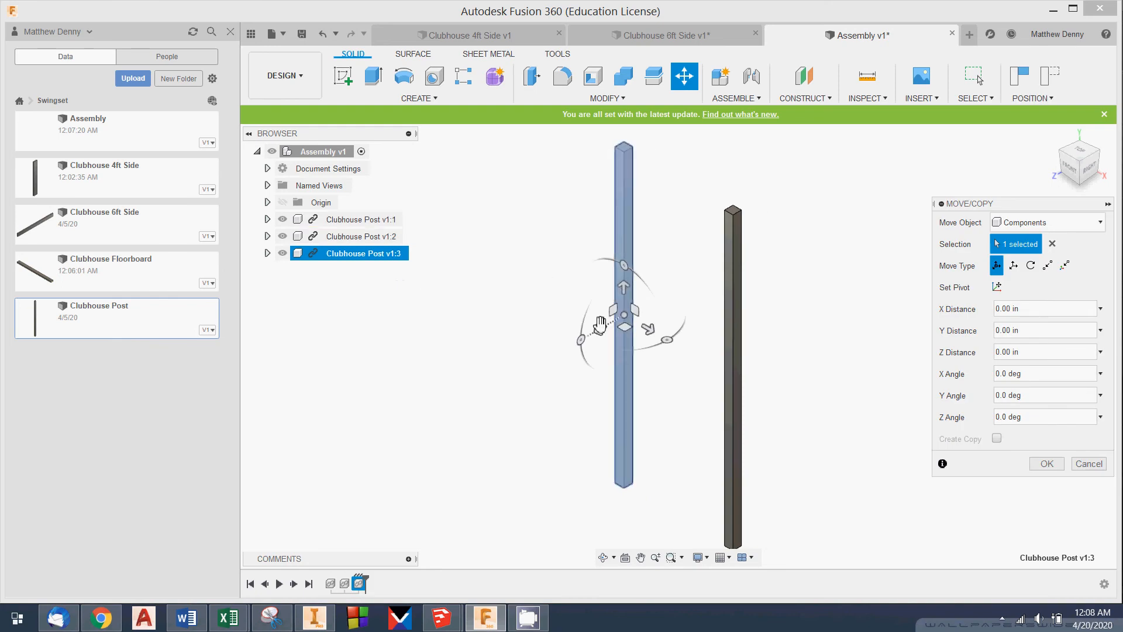
click(599, 326)
drag(599, 326, 471, 400)
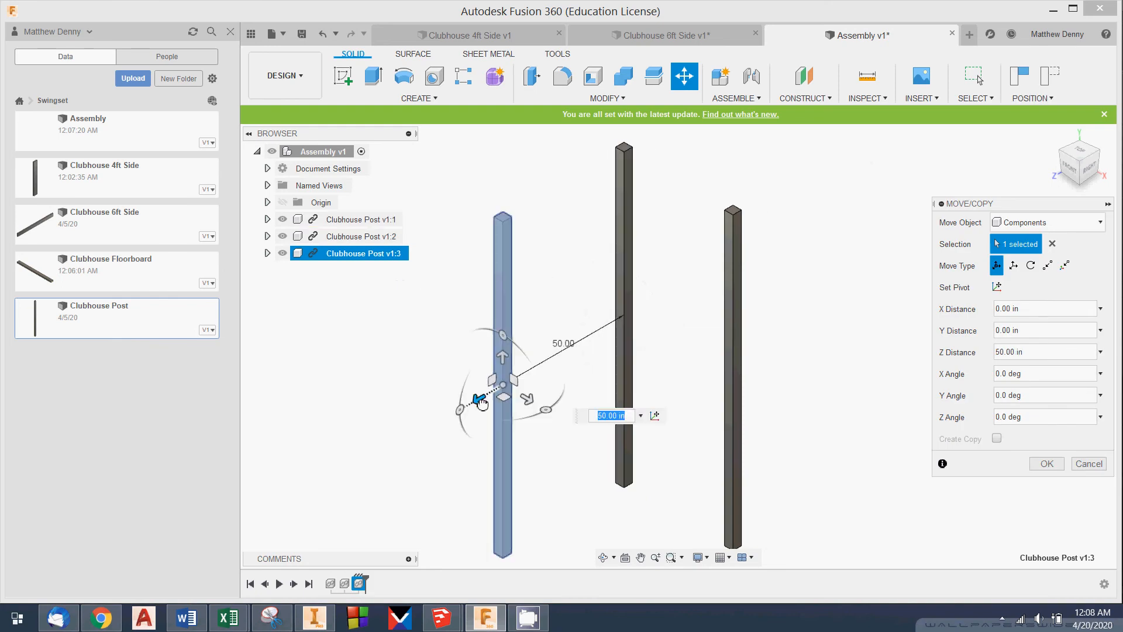
Insert a fourth Clubhouse Post and move it 130 in along the Z axis.
right_click(74, 323)
click(111, 339)
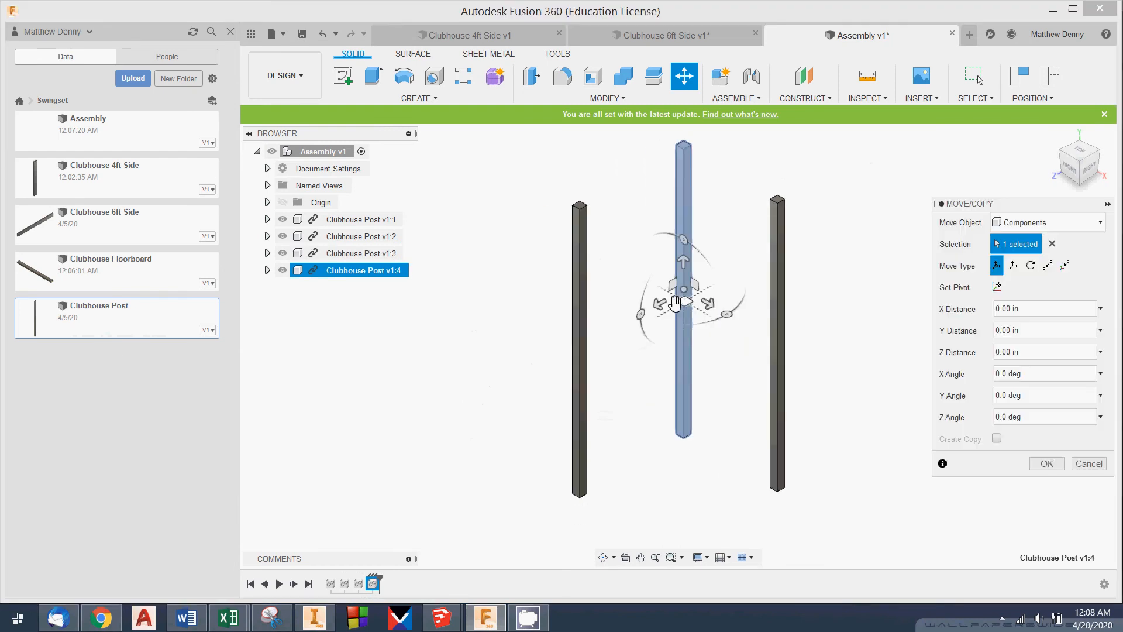
drag(664, 305, 389, 460)
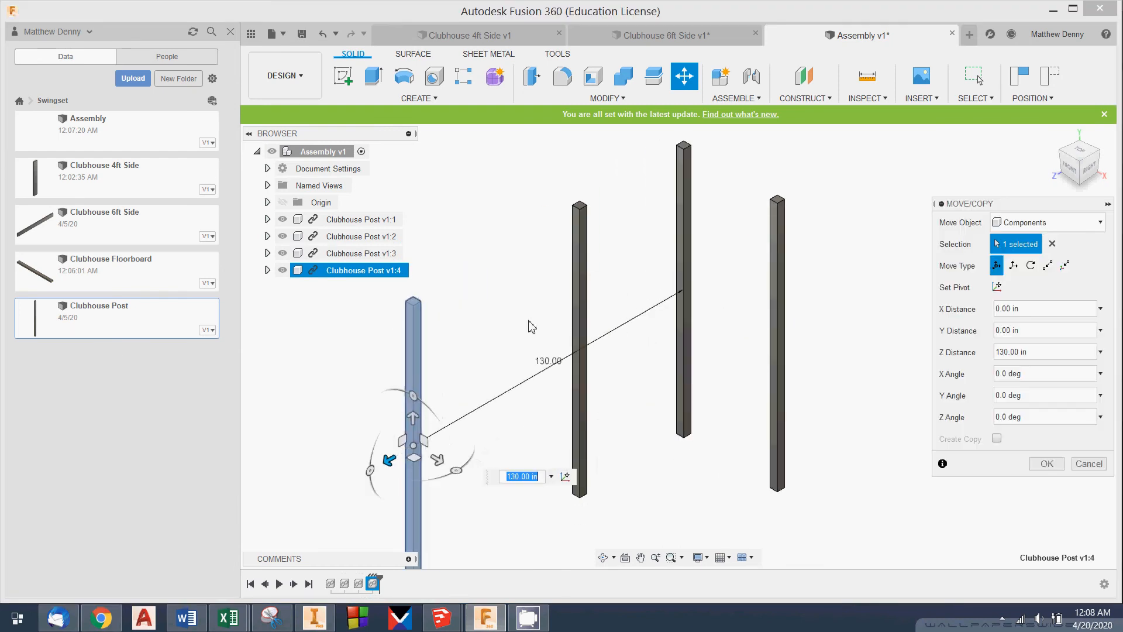
click(1045, 463)
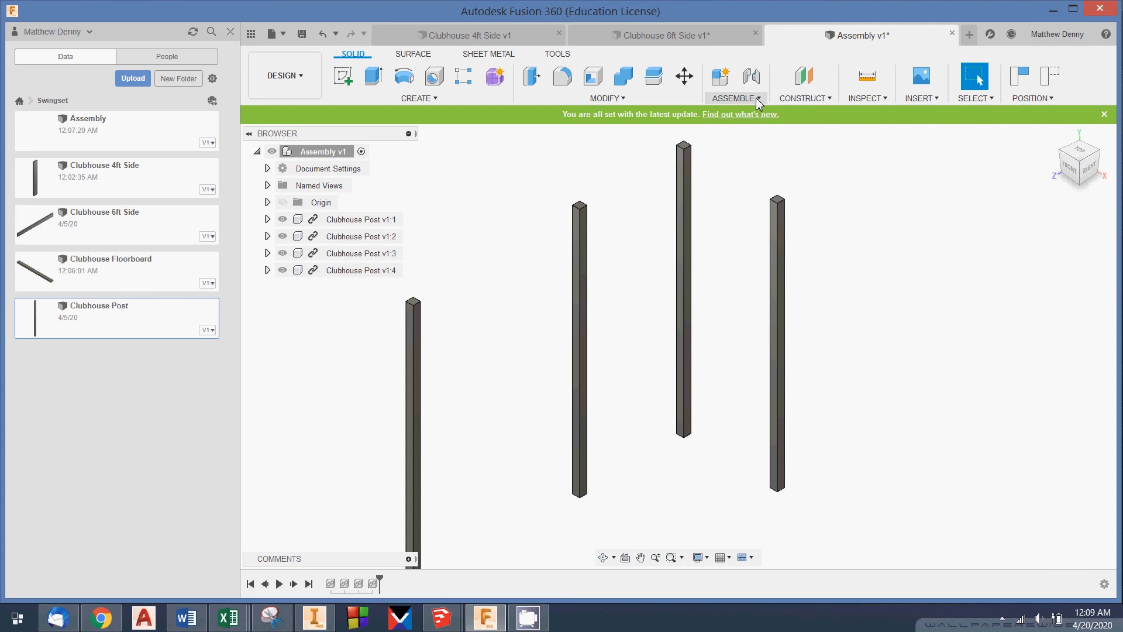
click(738, 98)
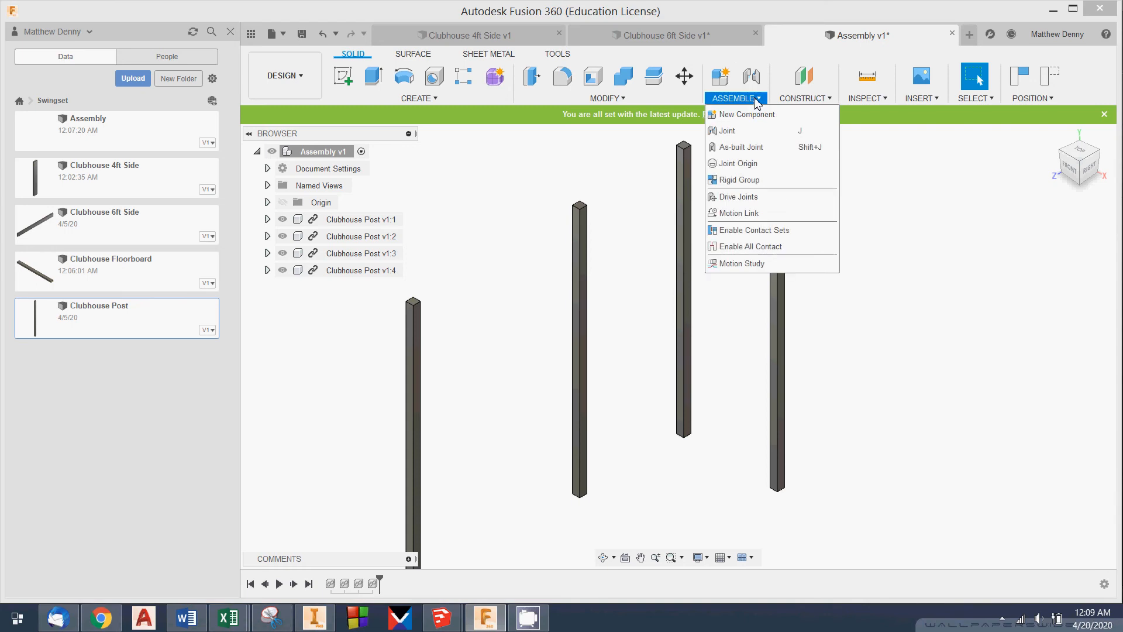
click(728, 132)
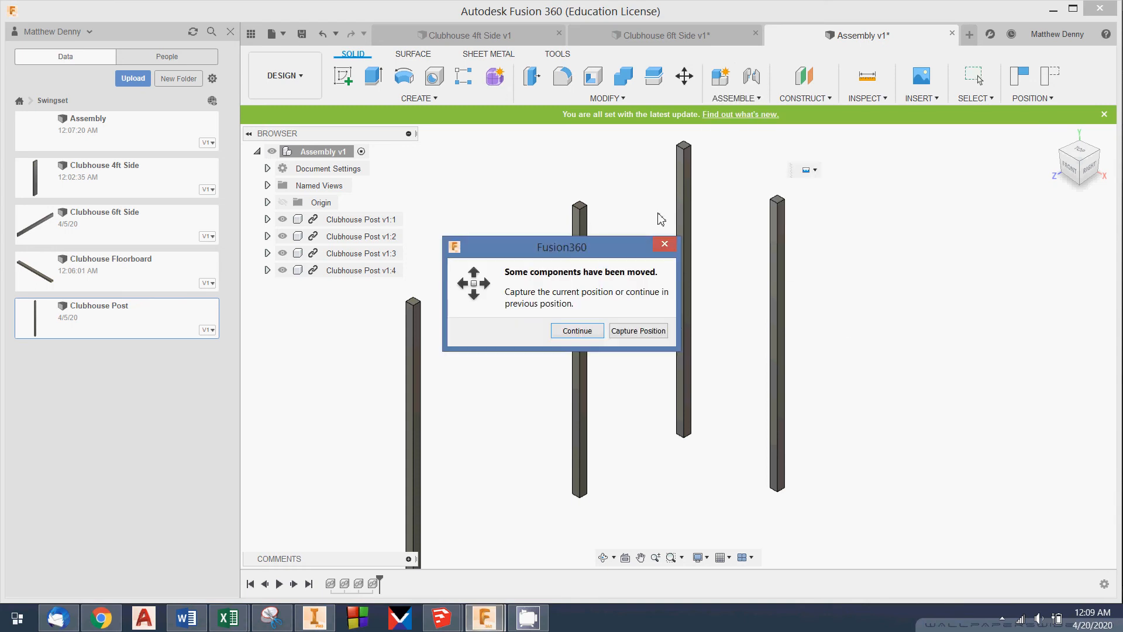
click(600, 331)
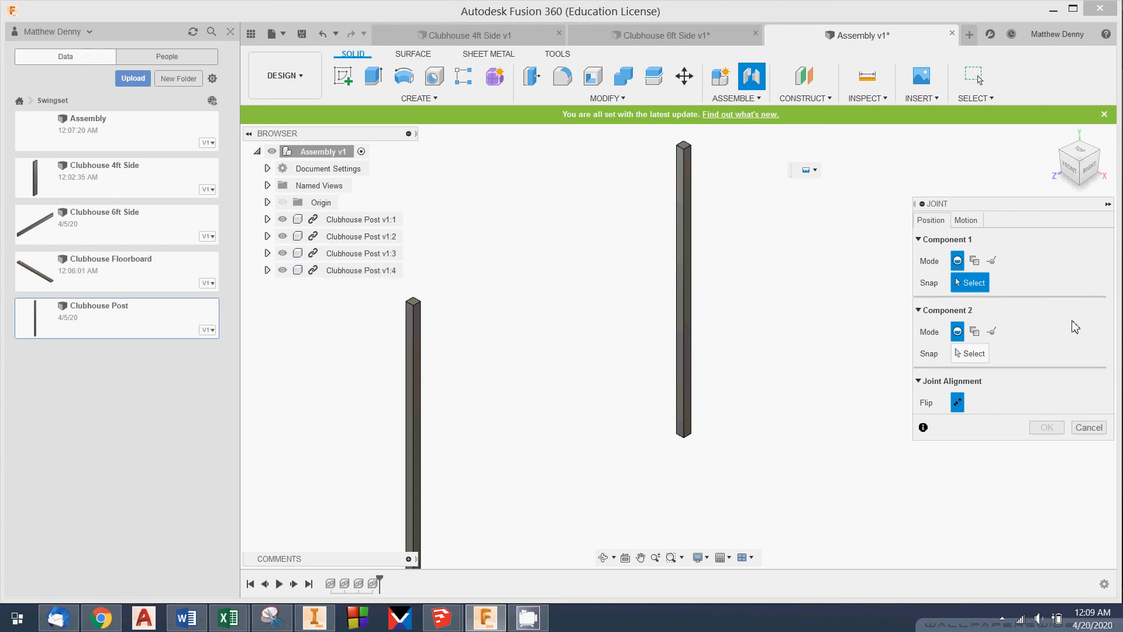
click(1088, 428)
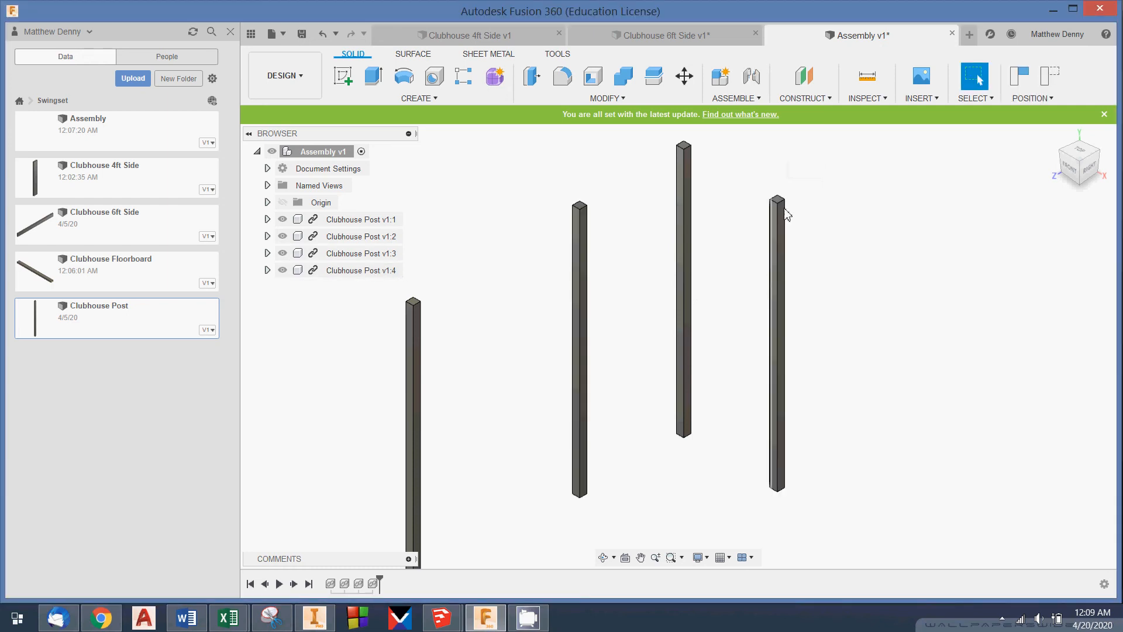
Capture the moved posts' positions and join the first post's right face to the second post's left face with a 48 in Z offset.
scroll(882, 269, up, 4)
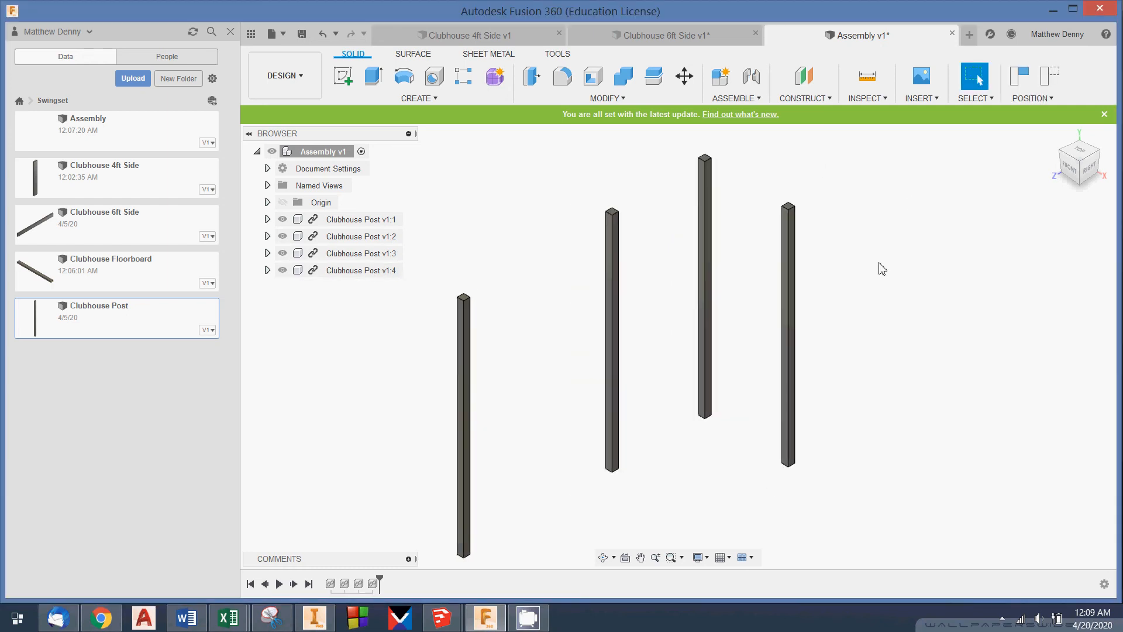
scroll(882, 269, up, 3)
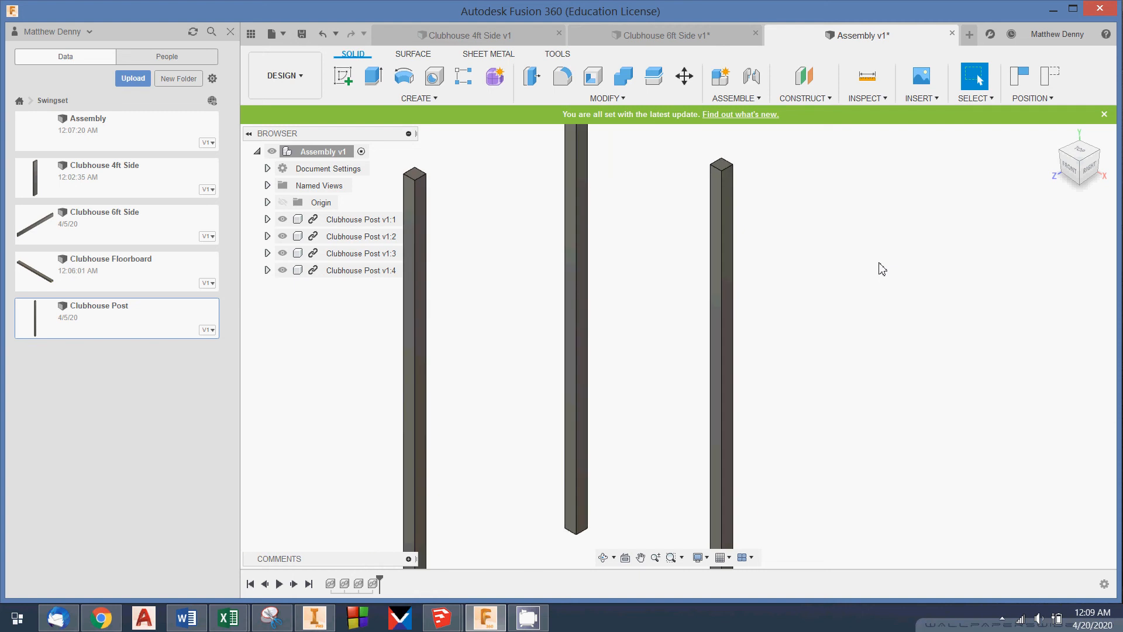
scroll(882, 269, up, 2)
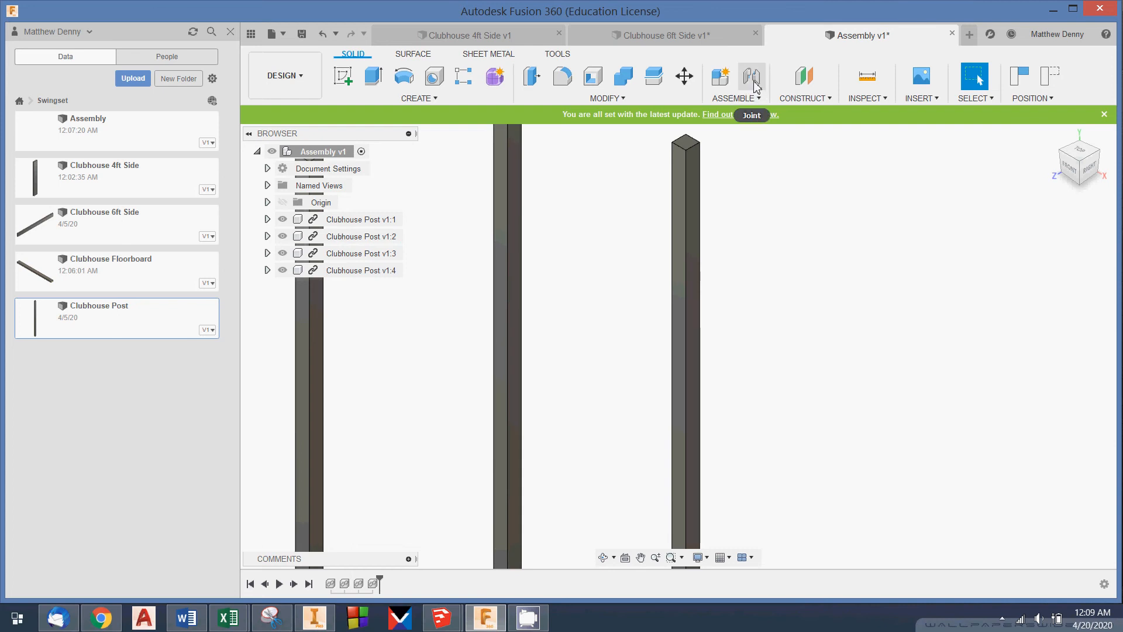
click(748, 99)
click(731, 131)
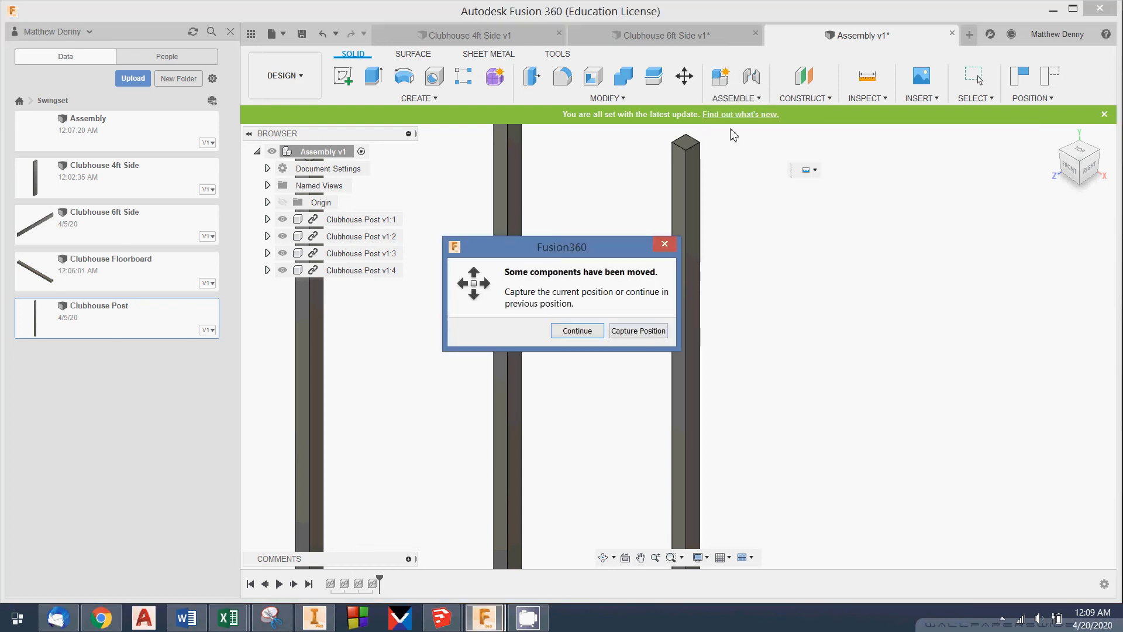
click(641, 331)
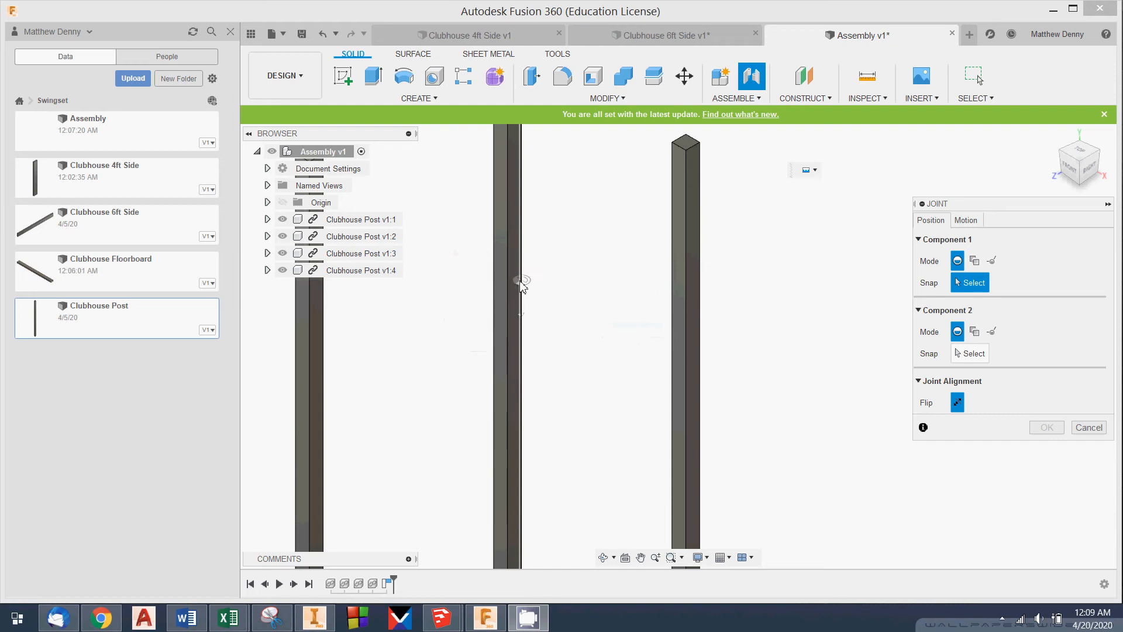
click(517, 319)
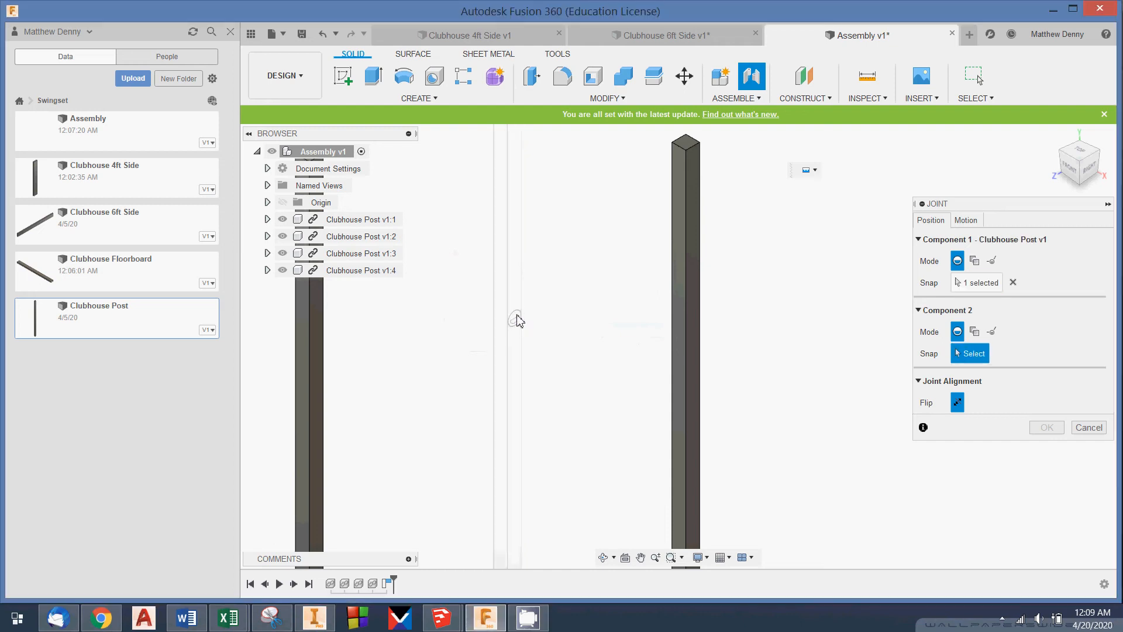
click(1062, 155)
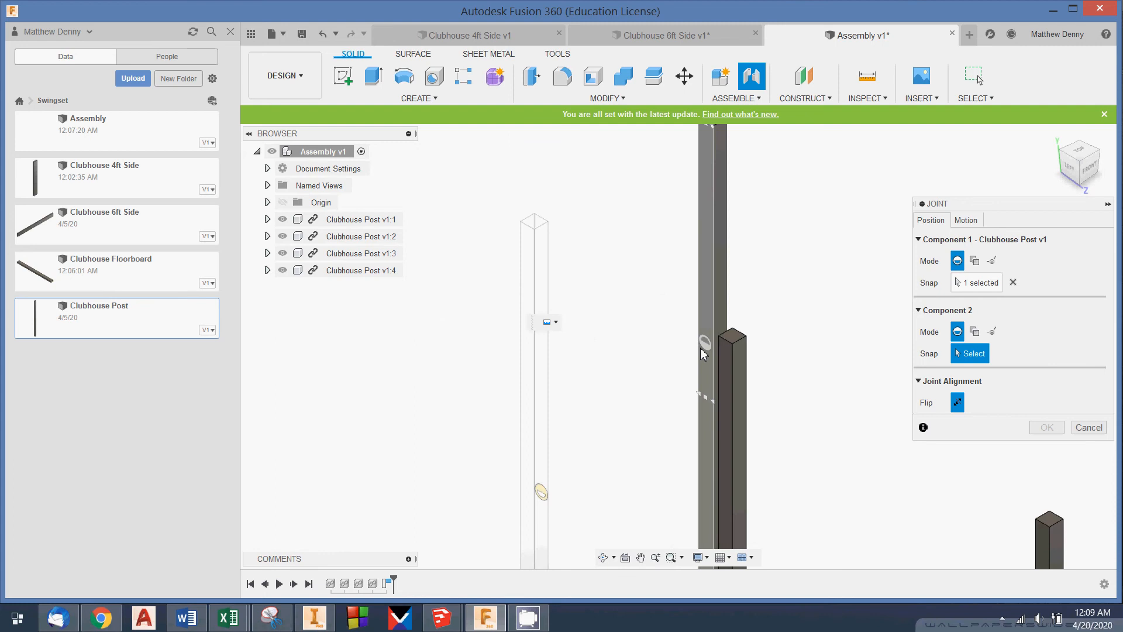
click(703, 391)
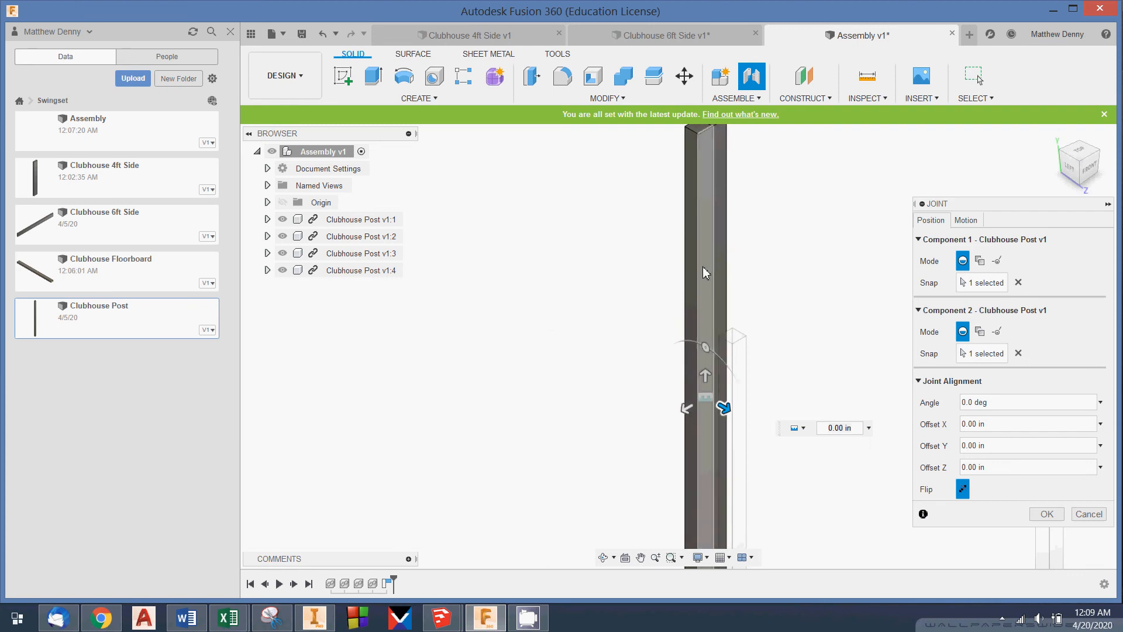
click(688, 409)
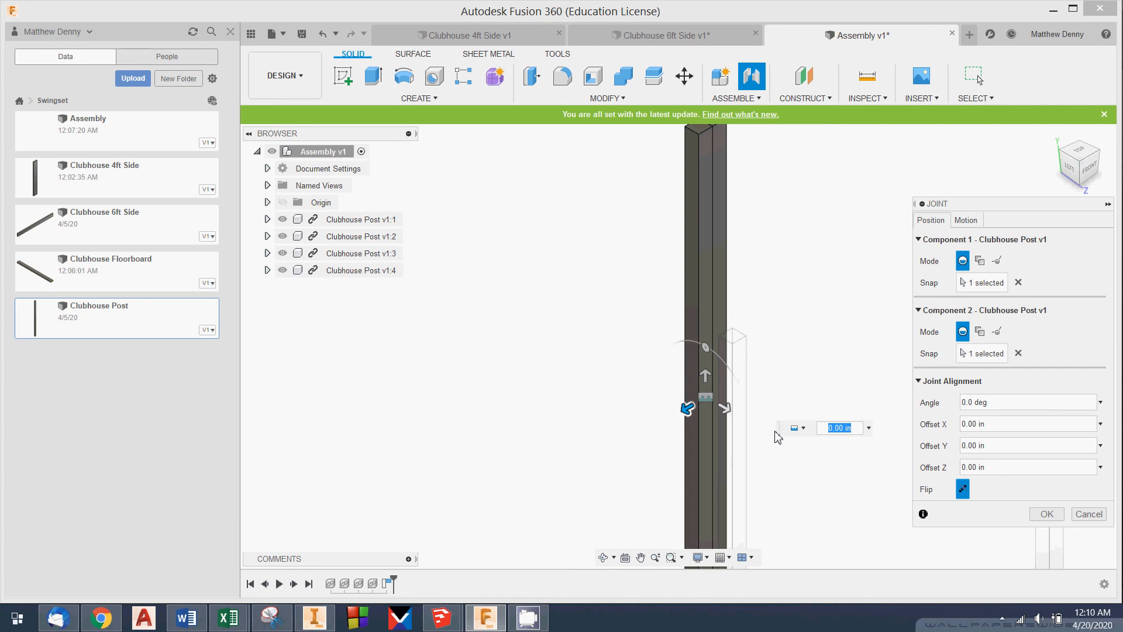
text(48)
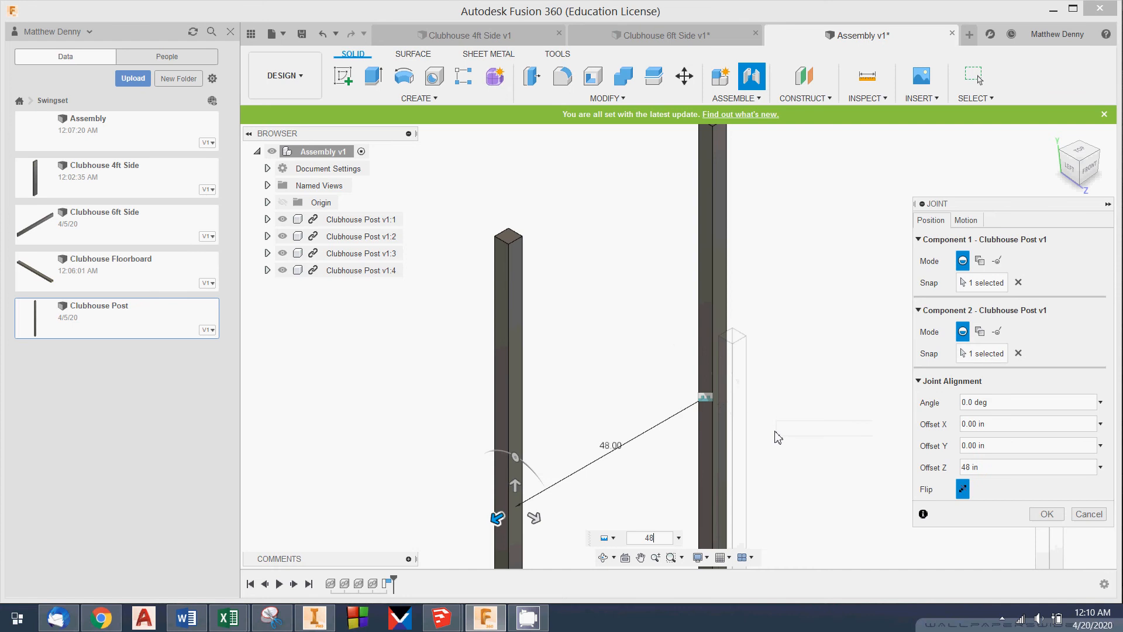
key(Return)
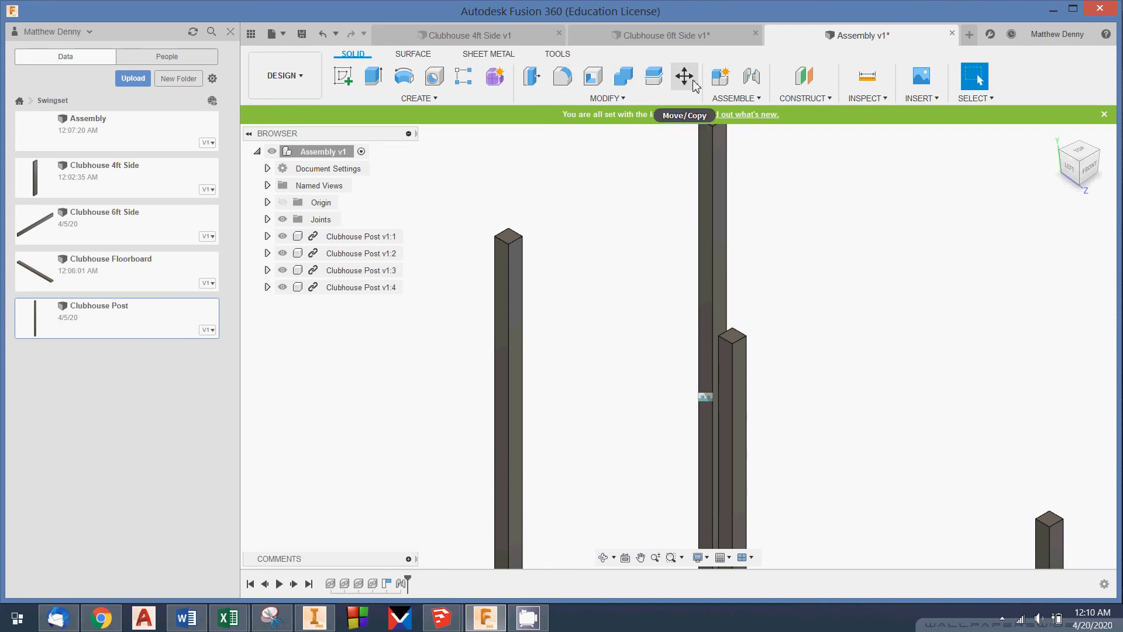
Join the first post's front face to the third post's back face with a 72 in Z offset.
click(753, 79)
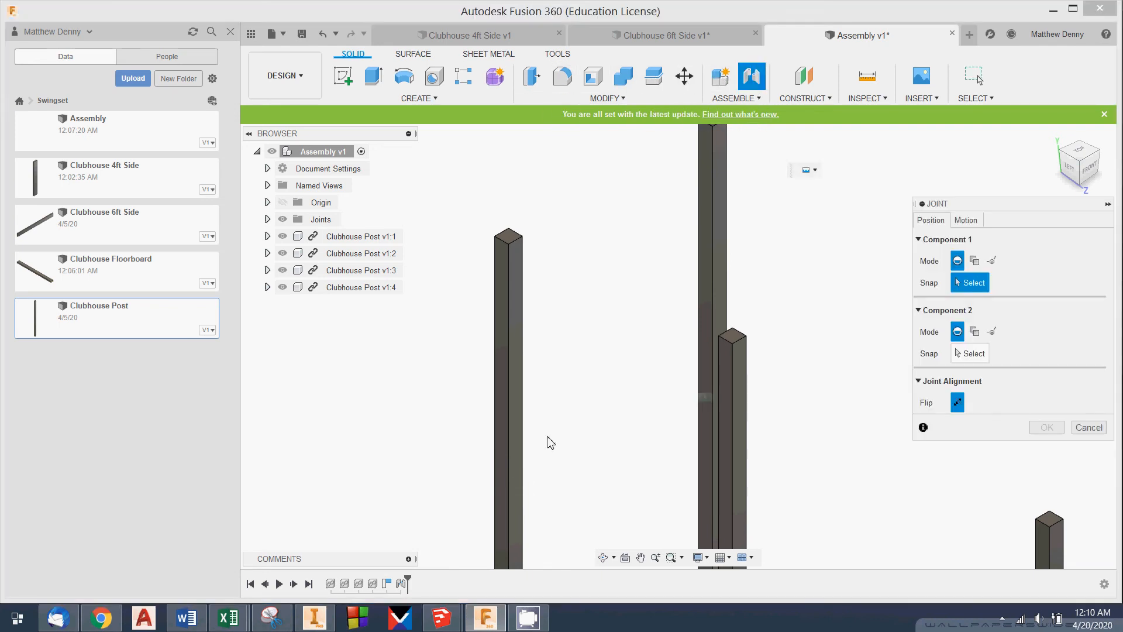
click(517, 515)
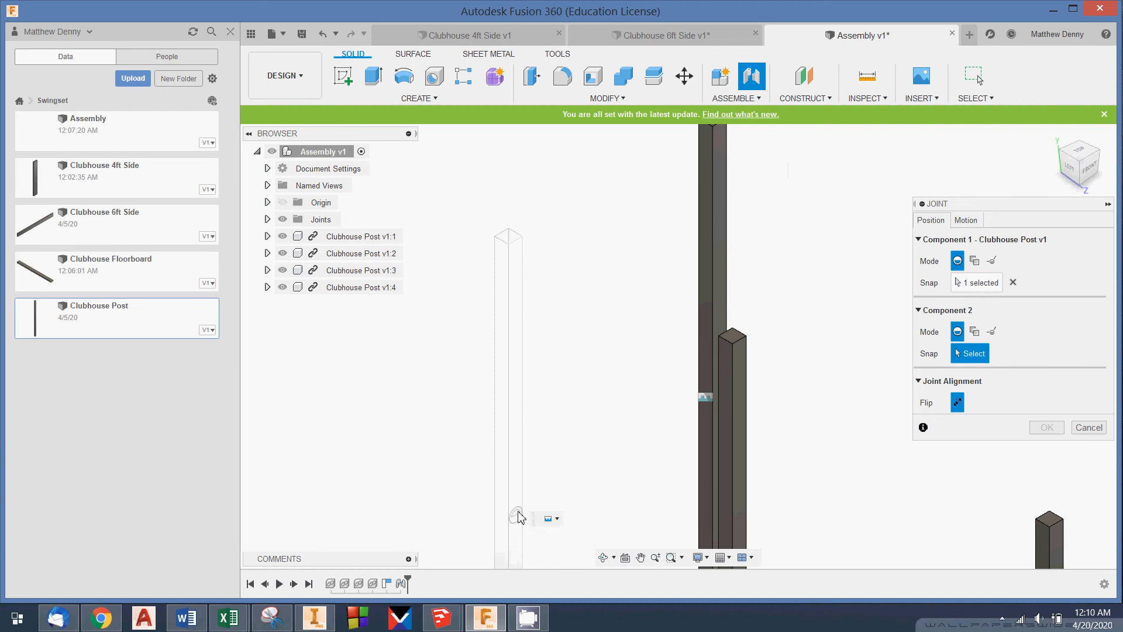
click(1062, 156)
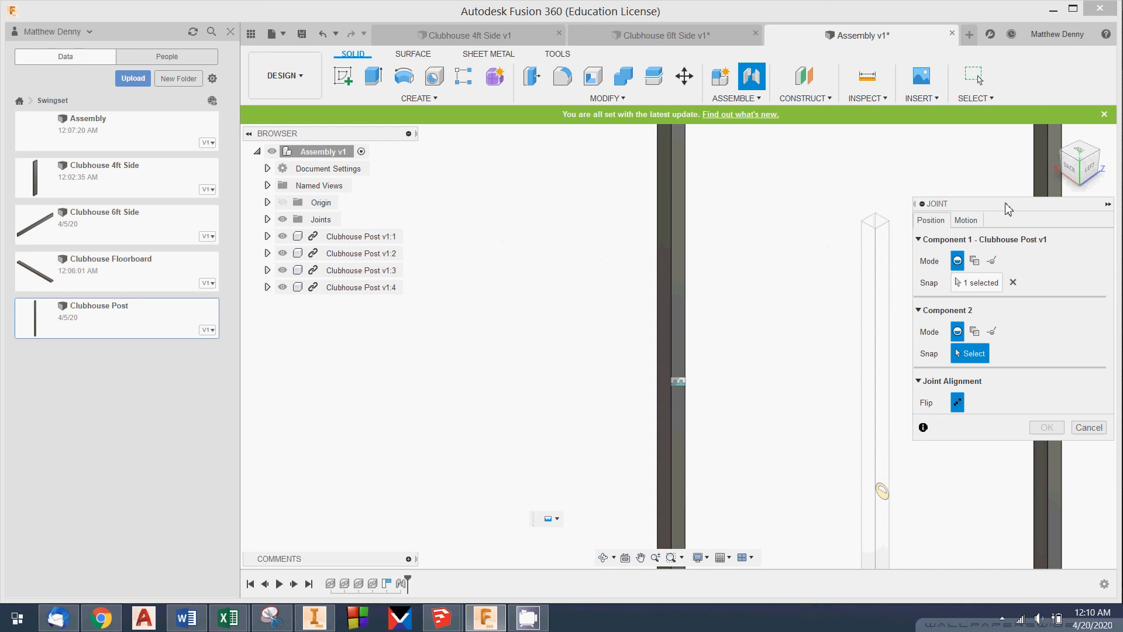
drag(1004, 215, 479, 318)
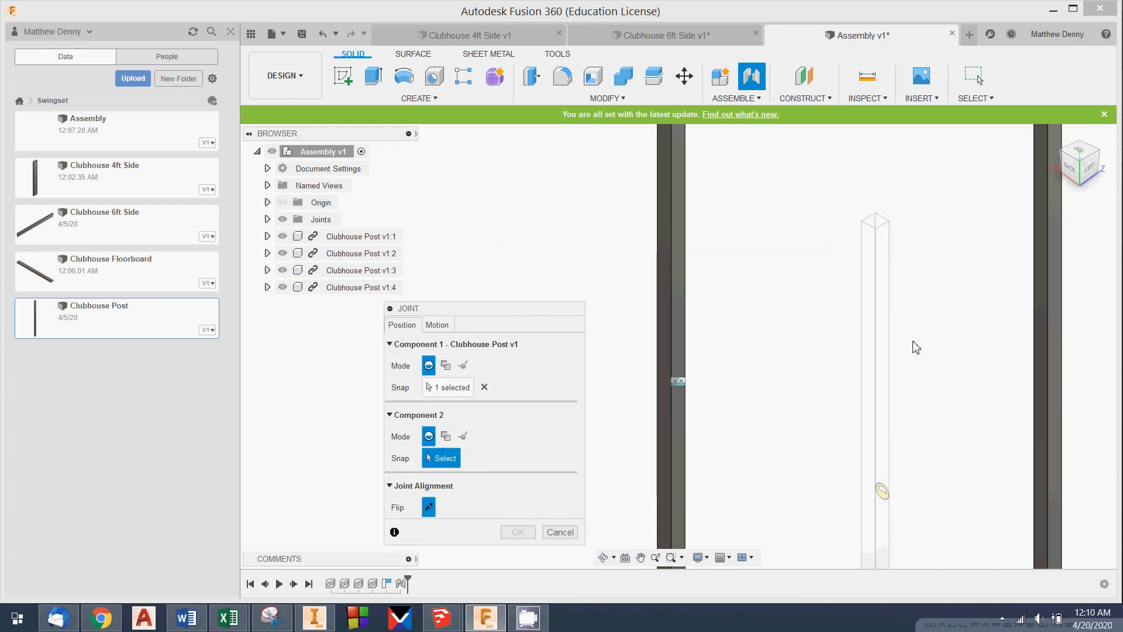
click(1041, 384)
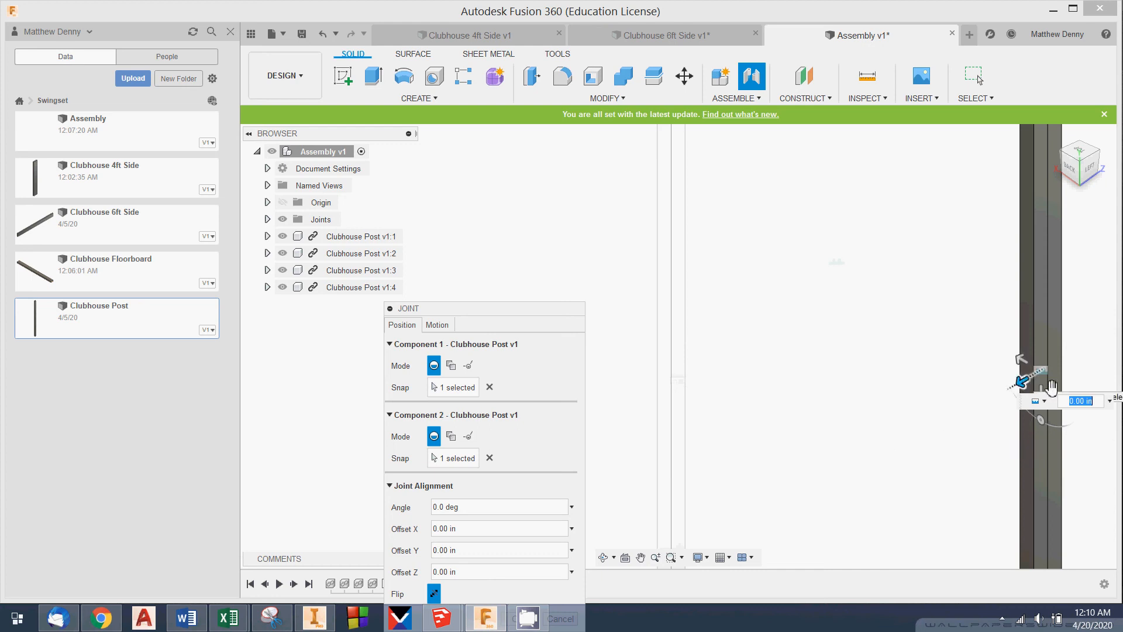
text(72)
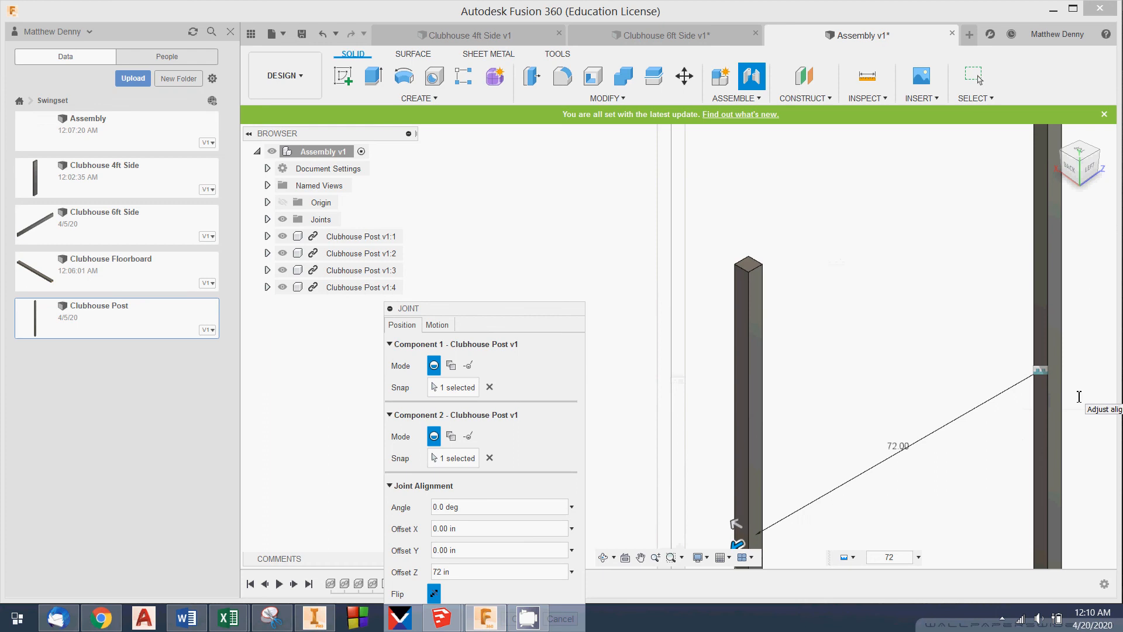
key(Return)
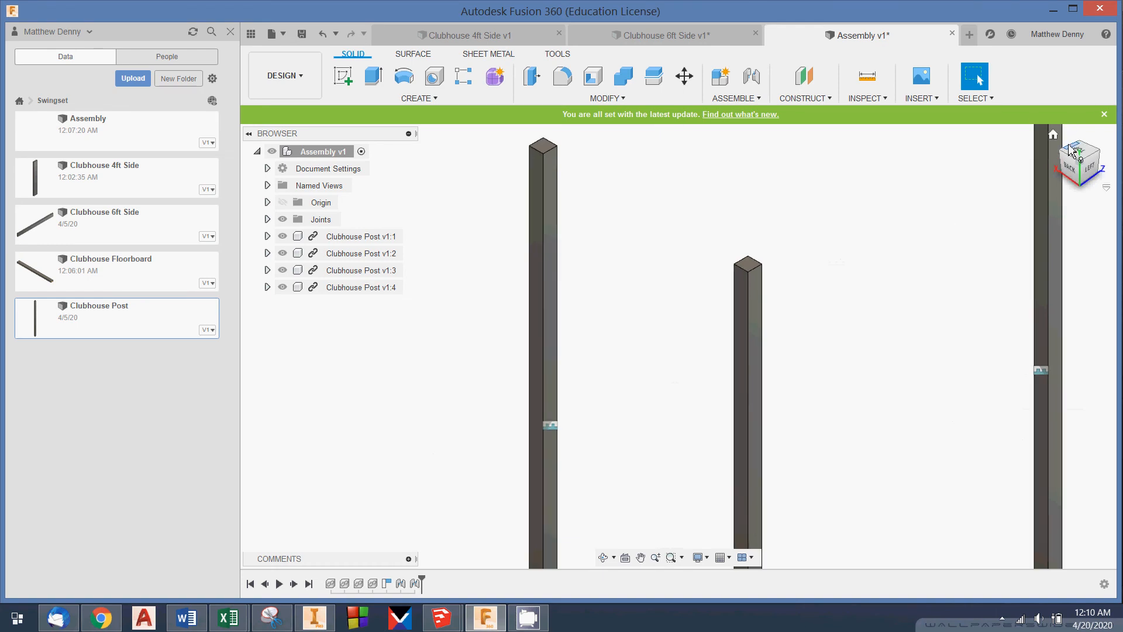
Join the fourth post's back face to the second post's front face with a 72 in offset.
drag(1063, 157, 873, 247)
scroll(998, 232, down, 8)
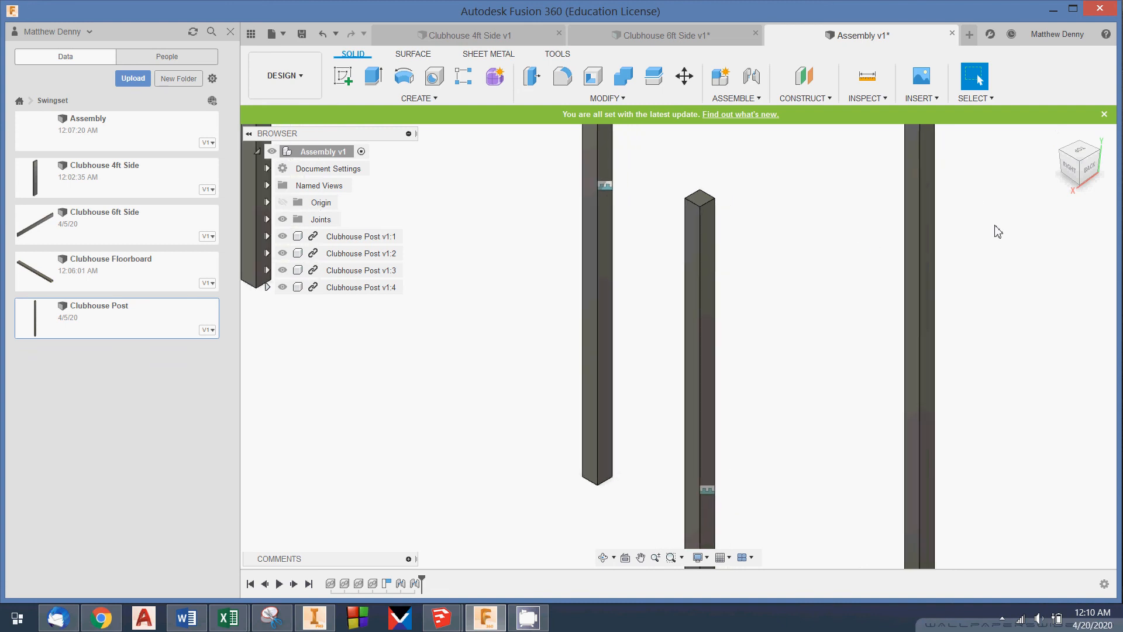
scroll(998, 232, down, 2)
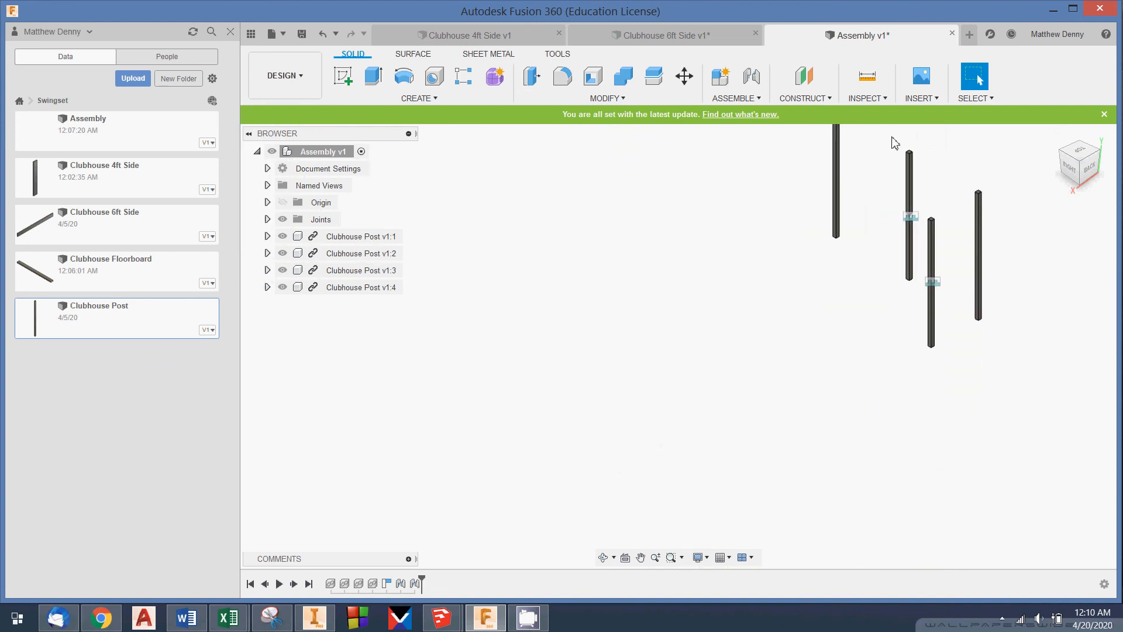
scroll(895, 143, down, 1)
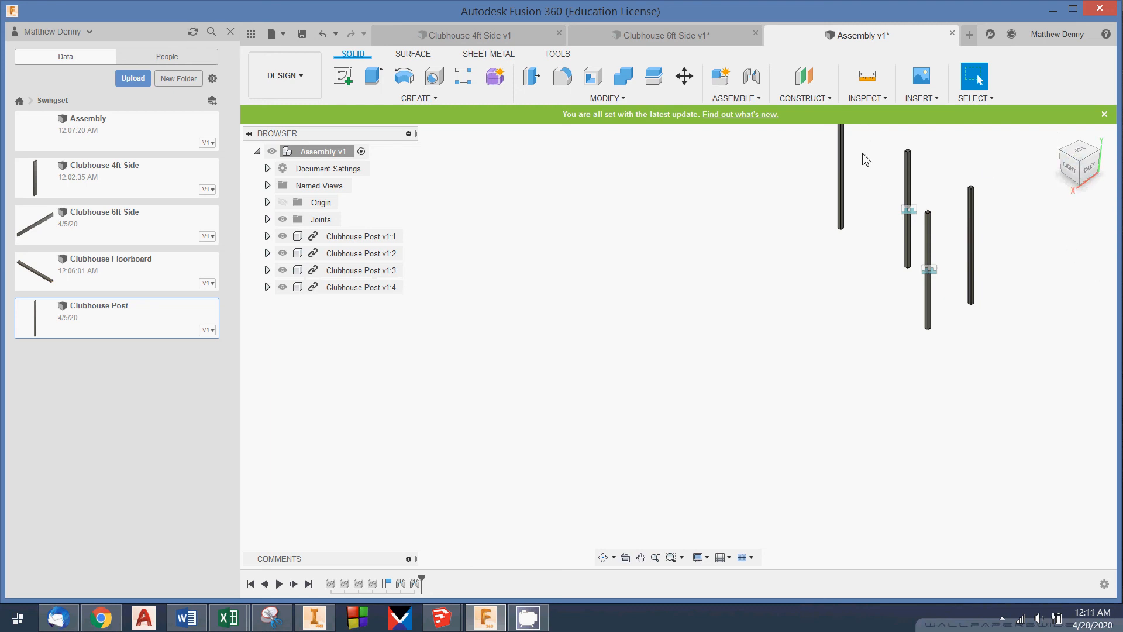
scroll(843, 143, down, 4)
scroll(842, 144, up, 12)
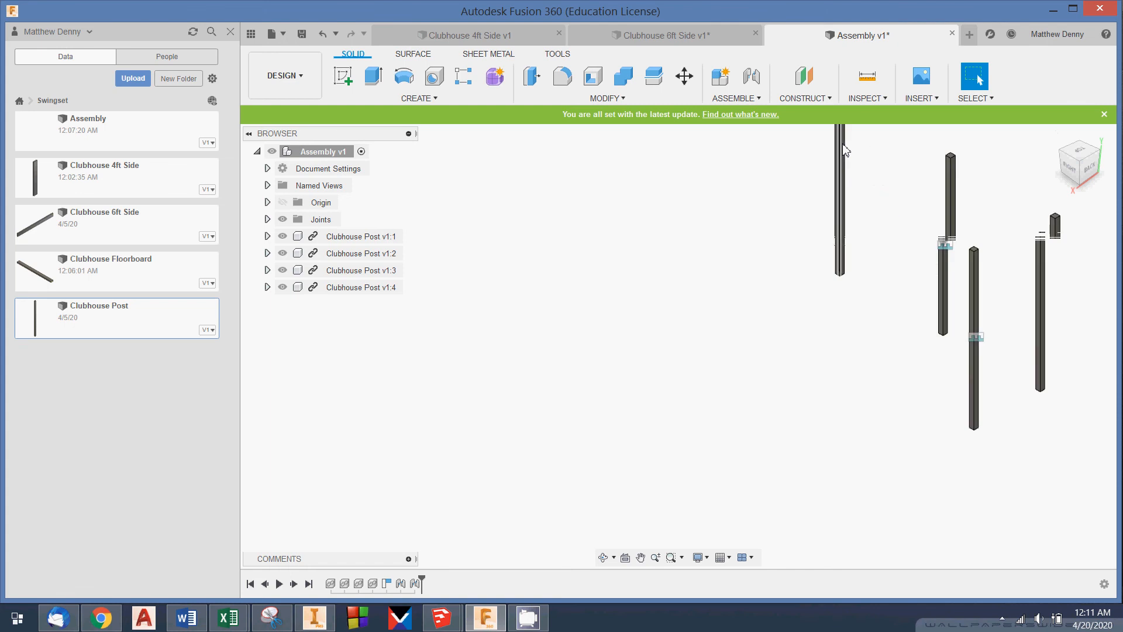
scroll(843, 145, down, 6)
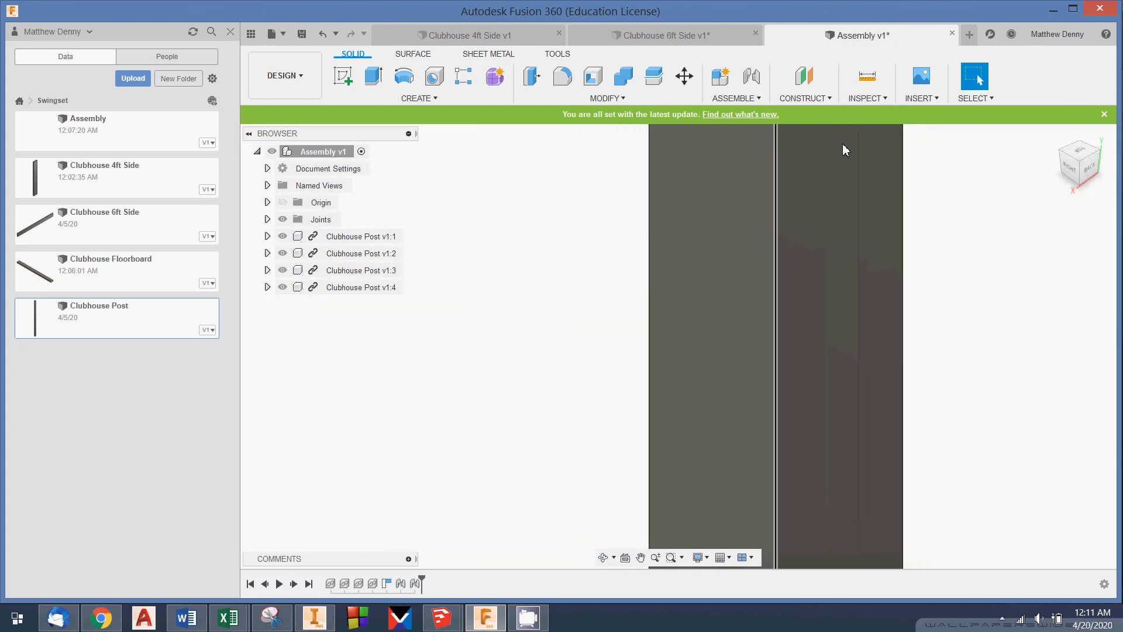
click(751, 76)
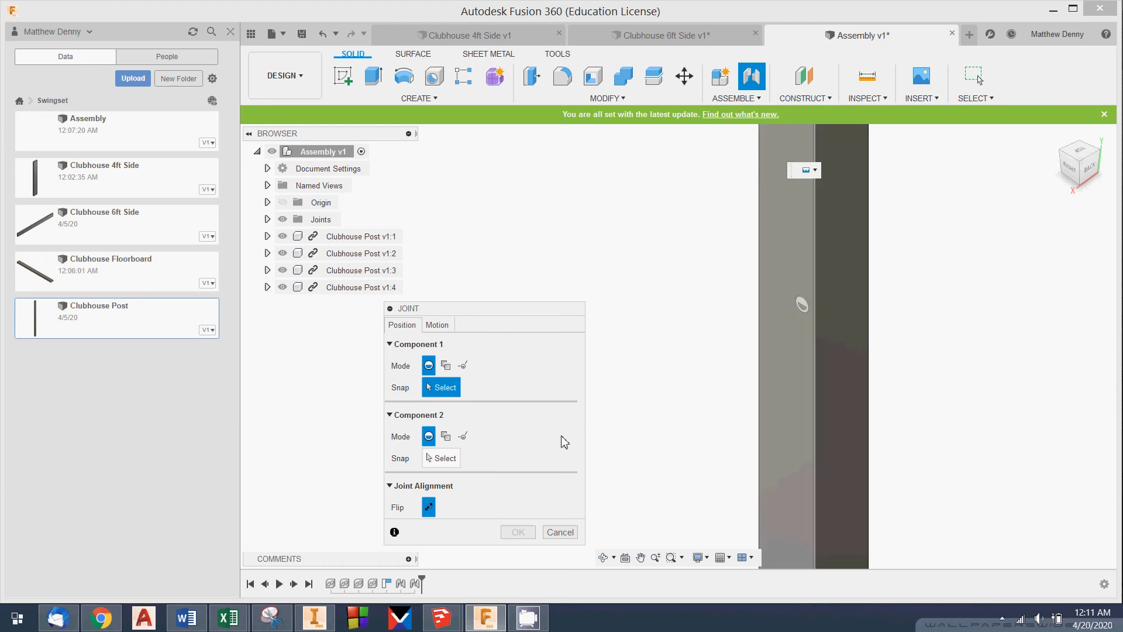
scroll(704, 396, up, 5)
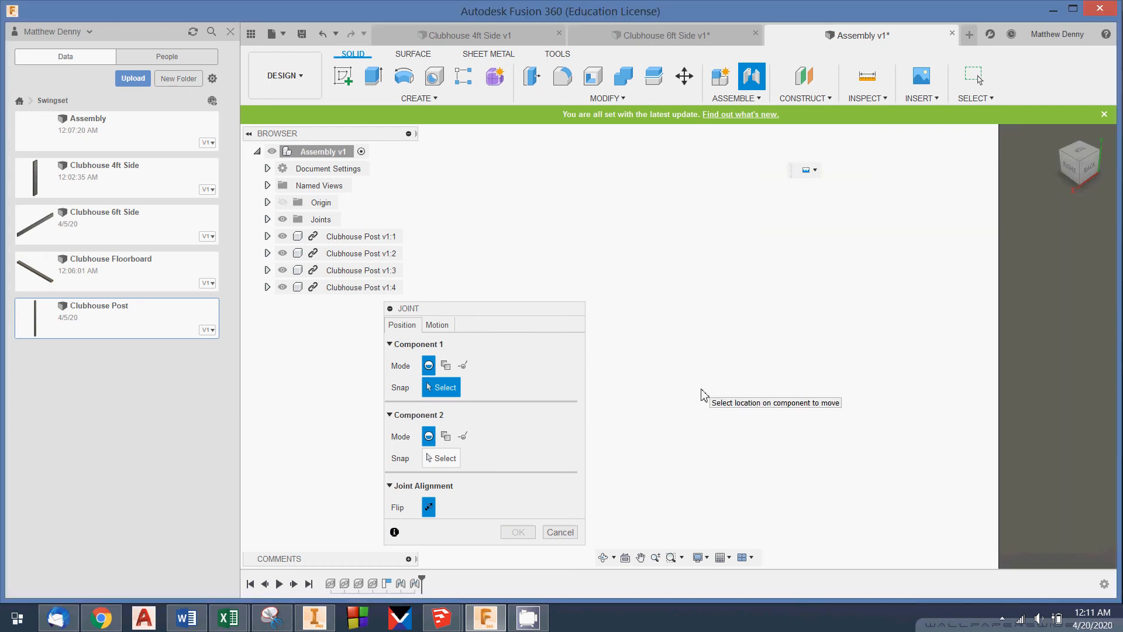
scroll(704, 395, down, 5)
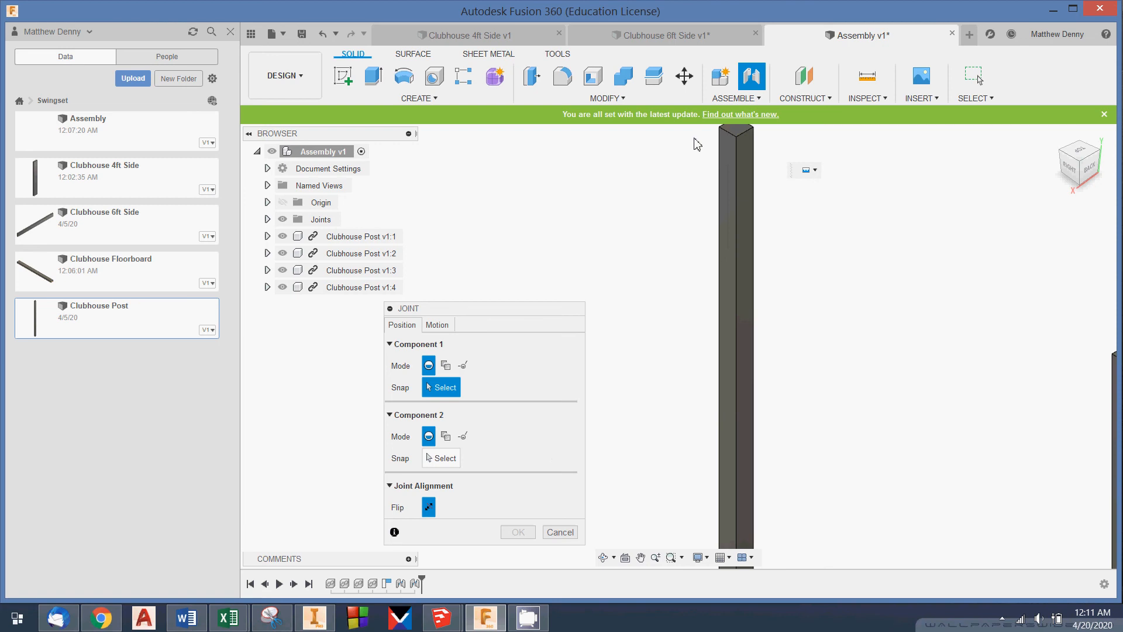
click(748, 468)
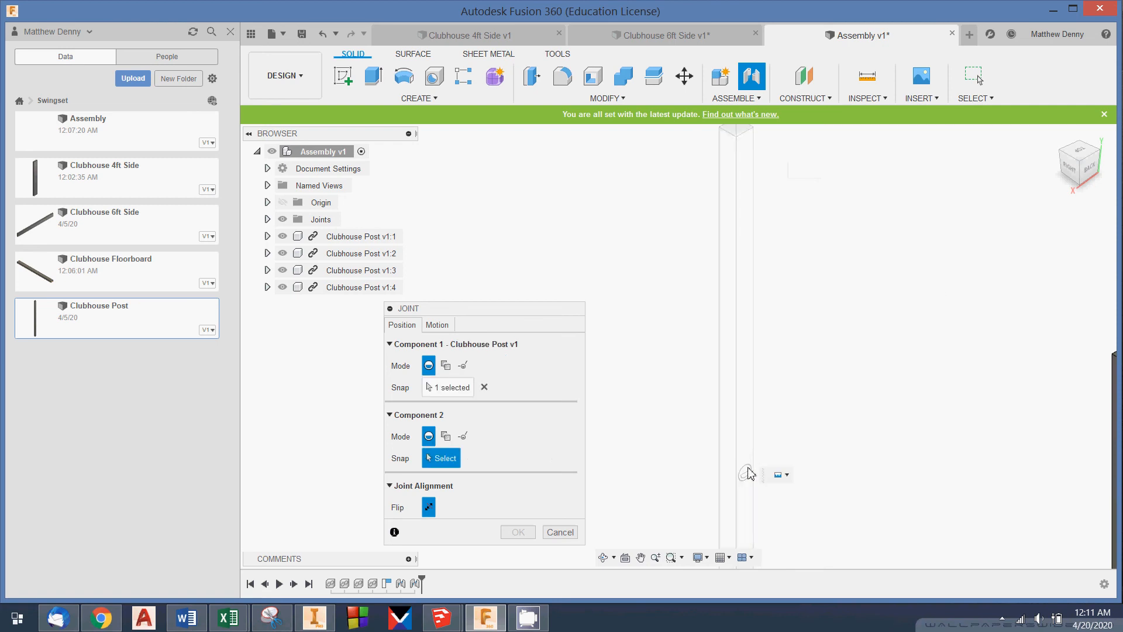
click(1063, 159)
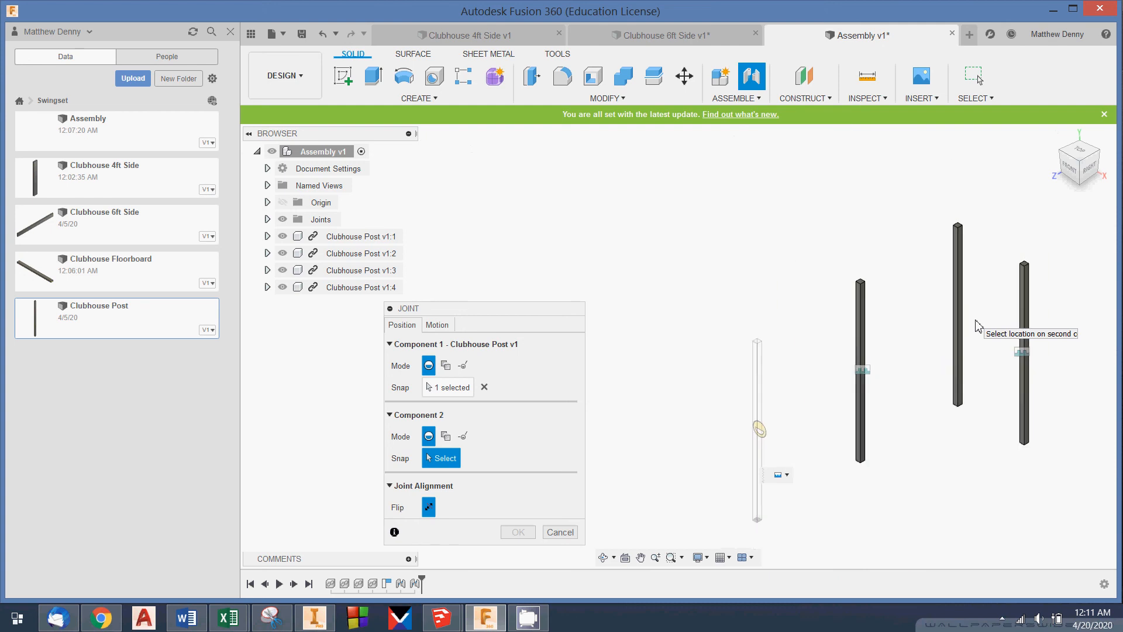
scroll(1026, 359, down, 3)
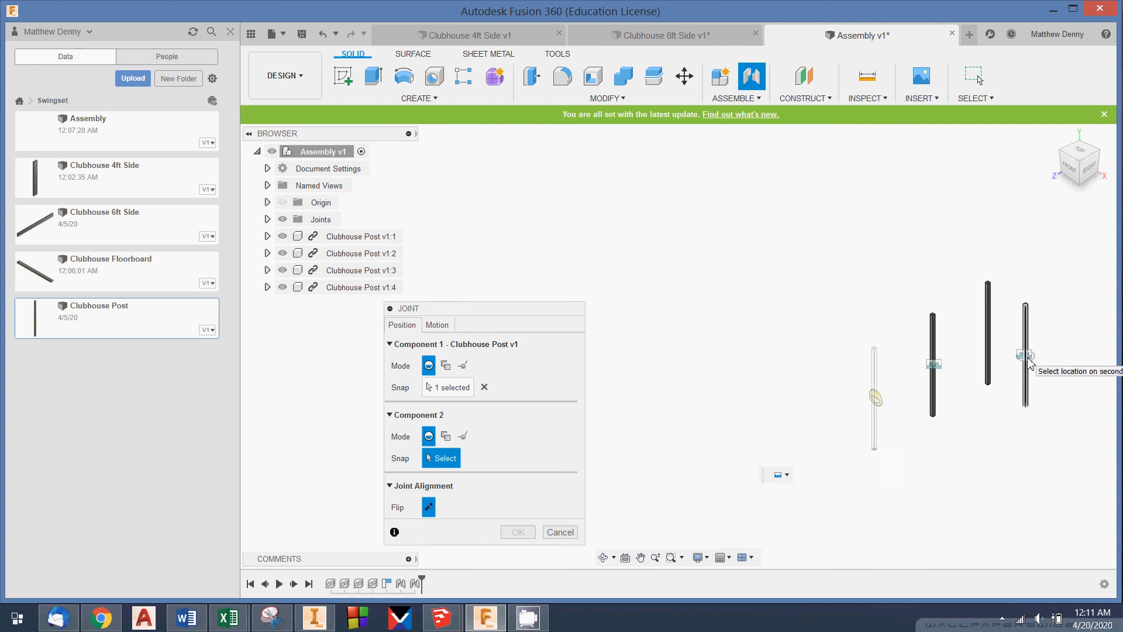
scroll(1028, 361, up, 10)
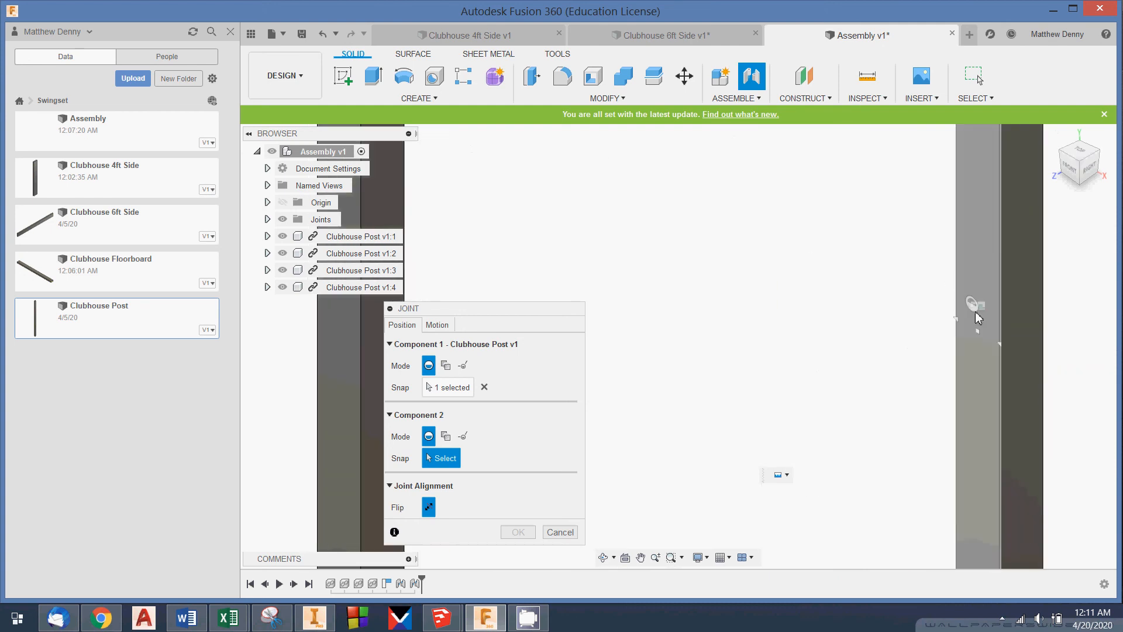
click(976, 331)
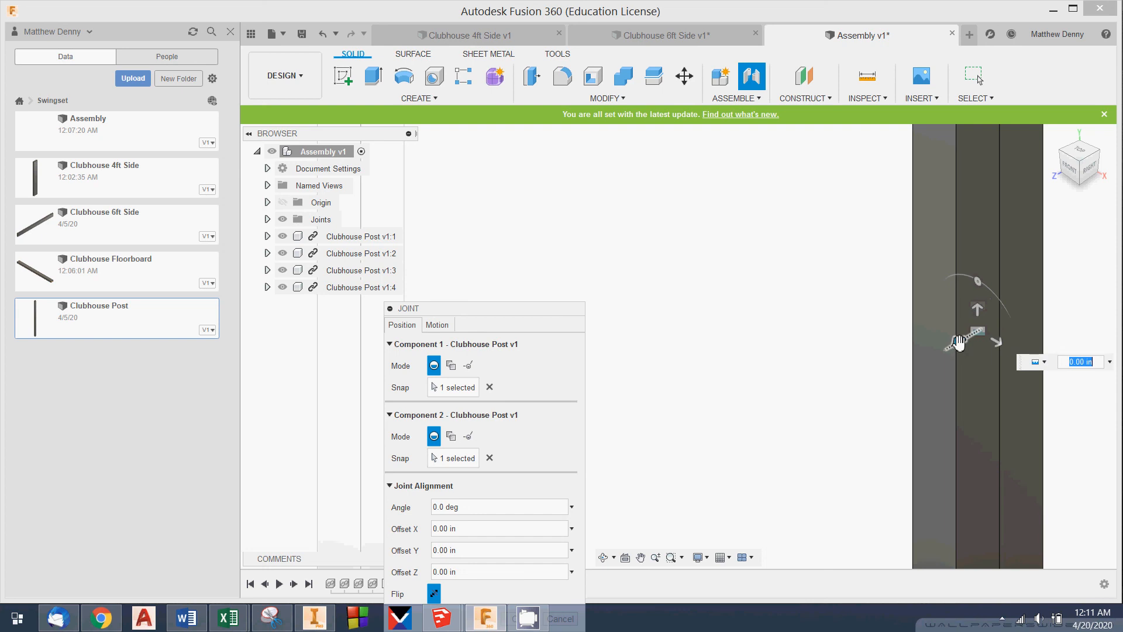
text(72)
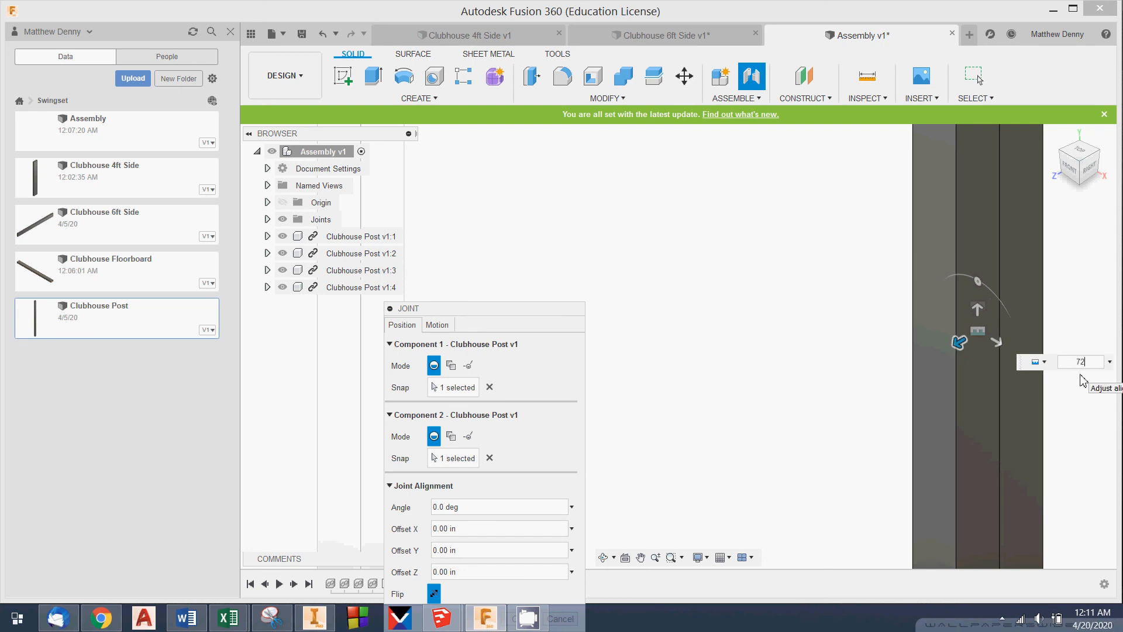
key(Return)
key(Return)
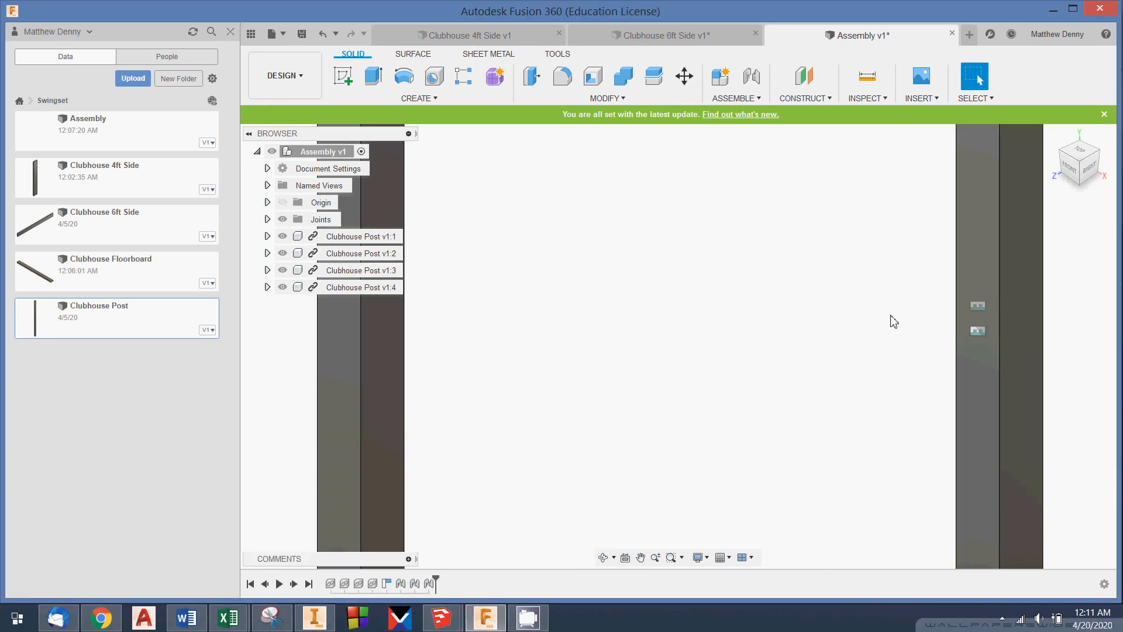
Insert the Clubhouse 6ft Side into the assembly and accept its default position.
click(1053, 137)
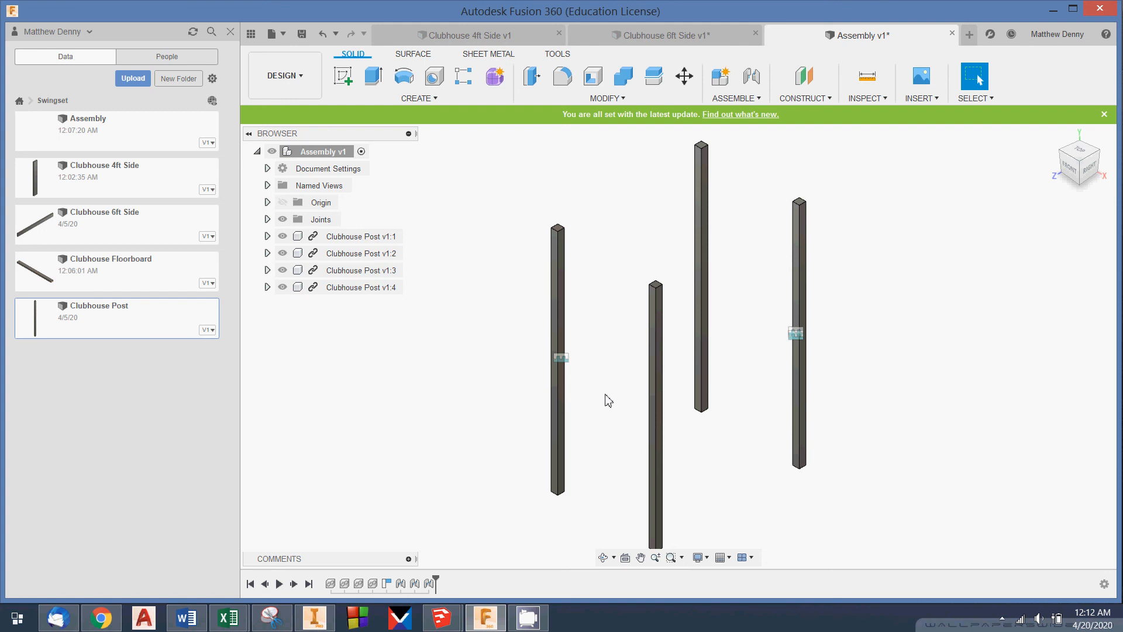
right_click(130, 227)
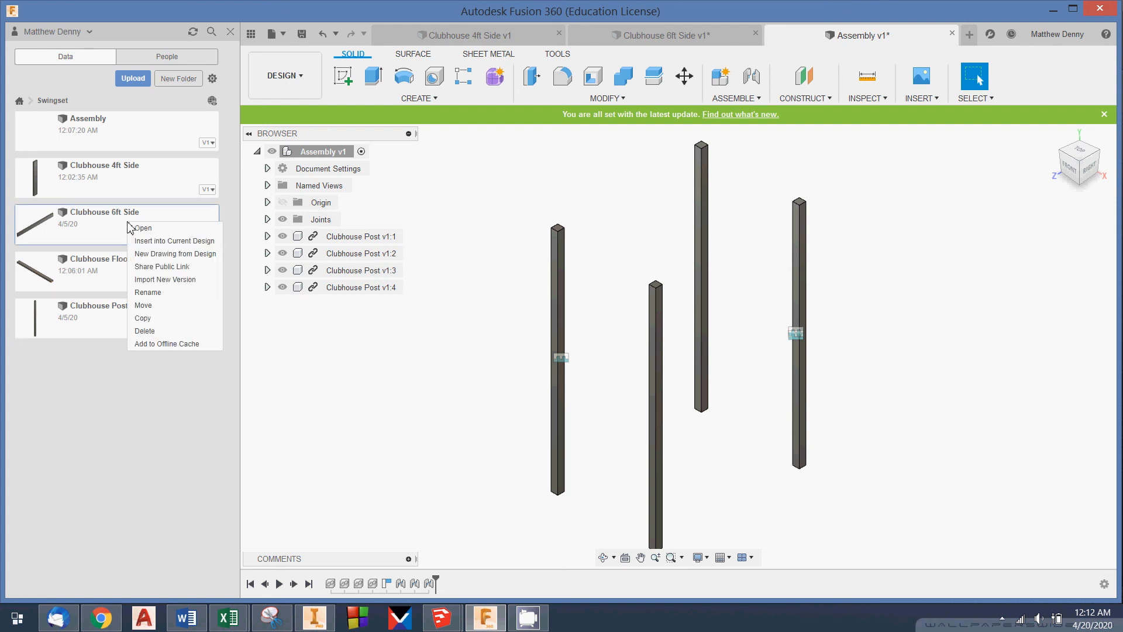
click(172, 241)
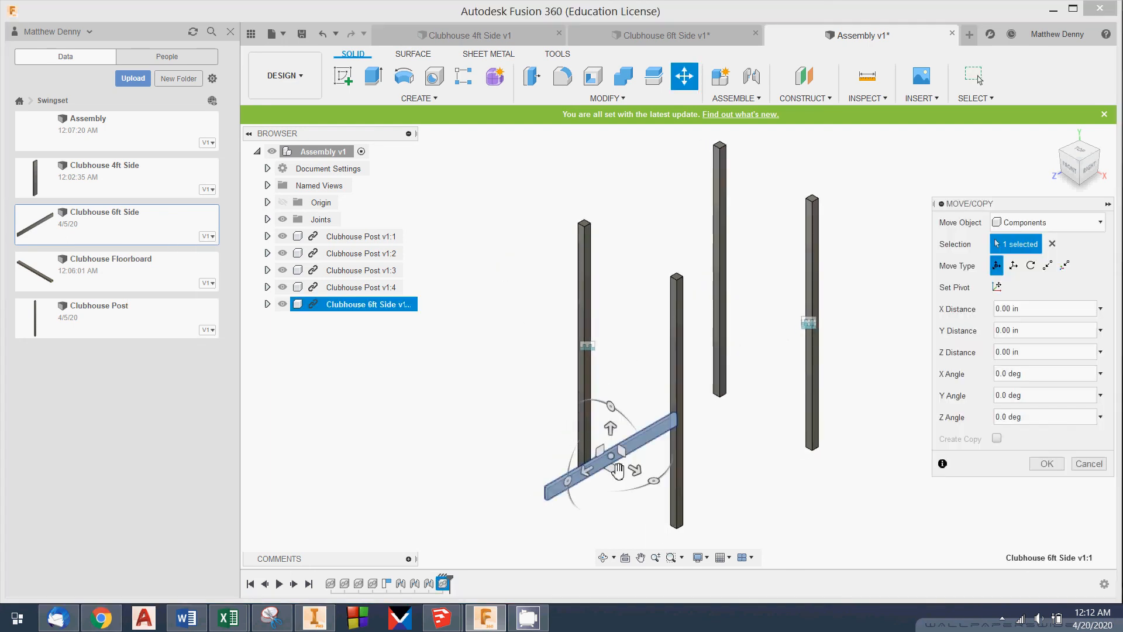
click(1031, 463)
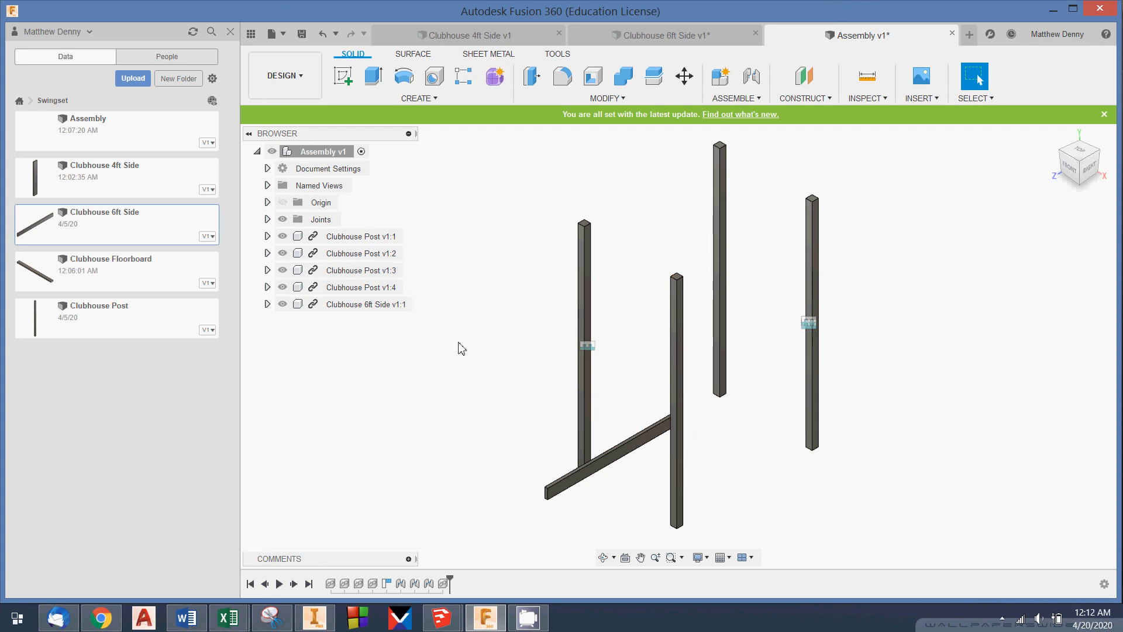
Join the nearest post's right face to the left face of the Clubhouse 6ft Side with zero offsets.
click(721, 80)
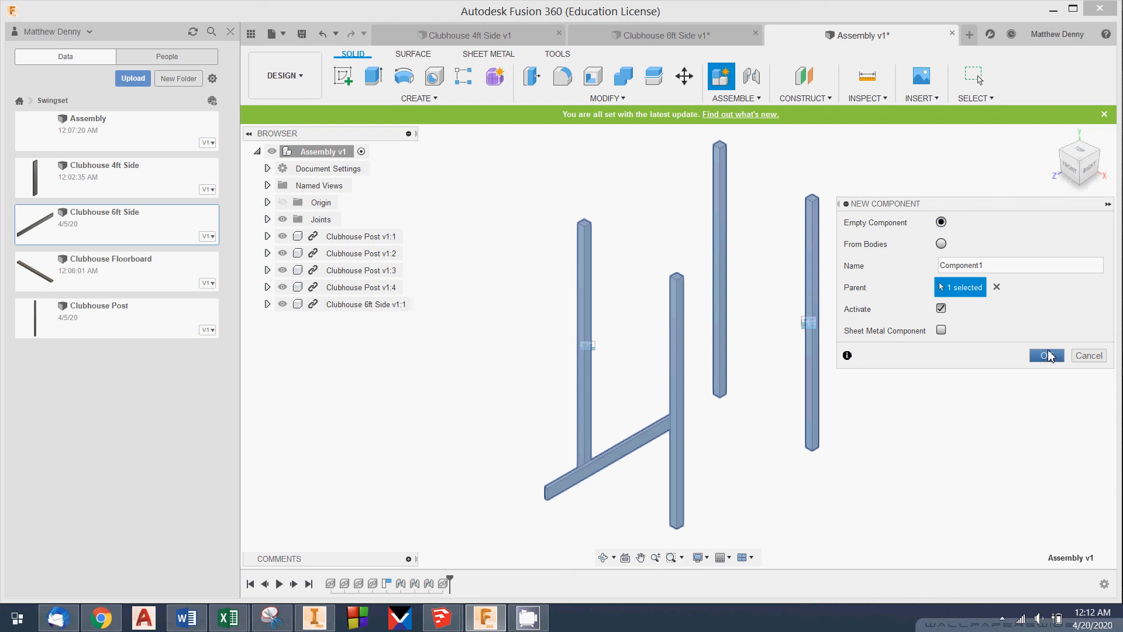
click(1089, 356)
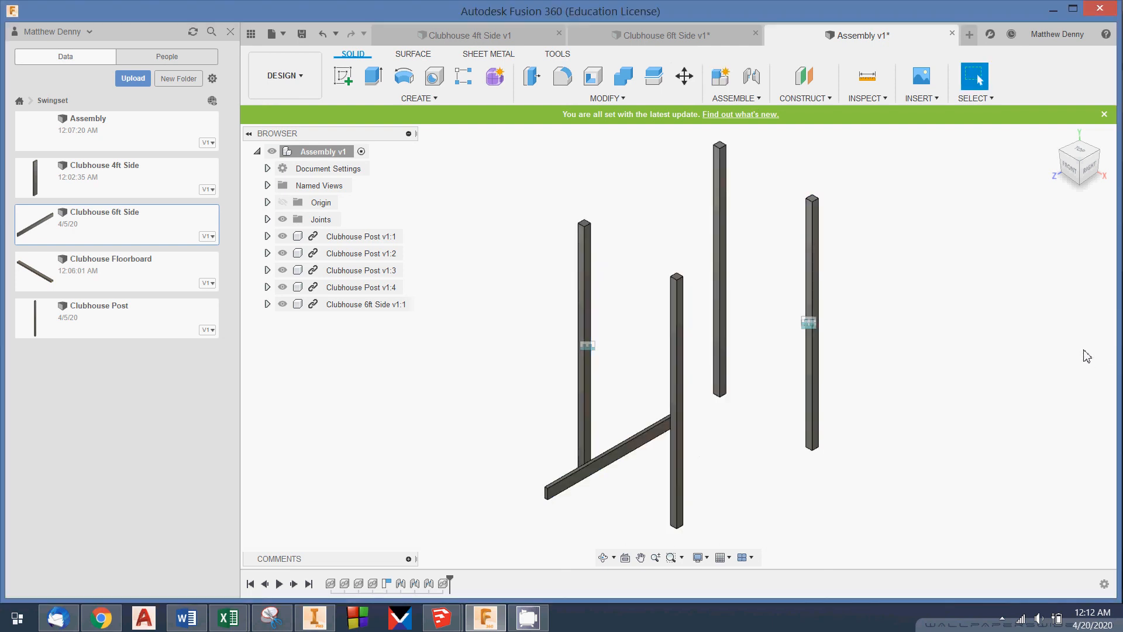
click(758, 76)
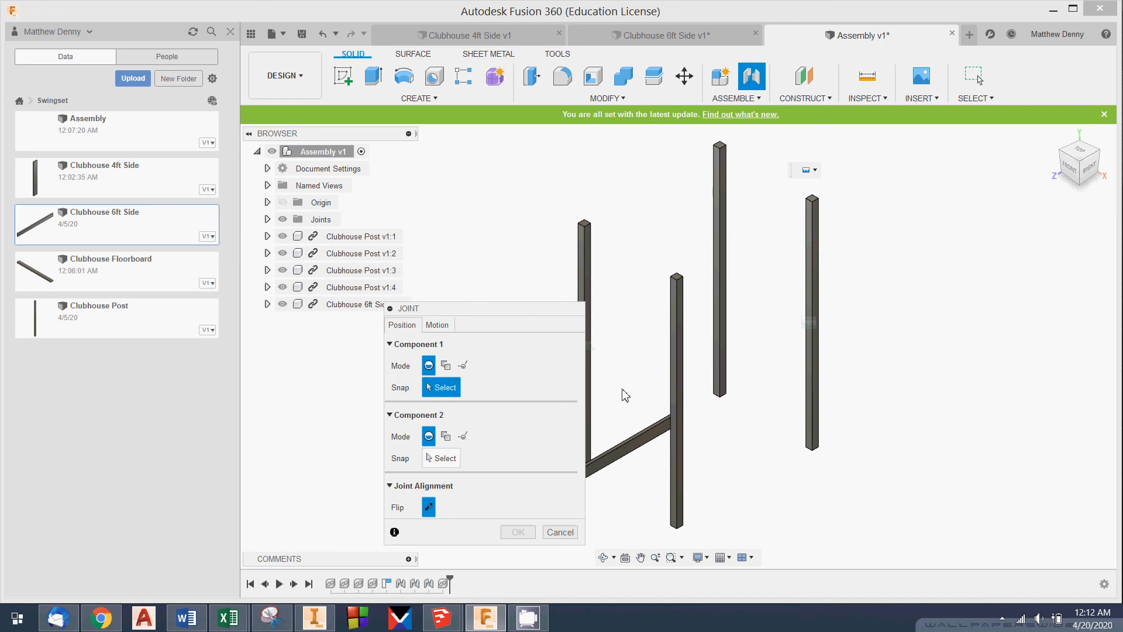
click(680, 403)
drag(535, 316, 285, 315)
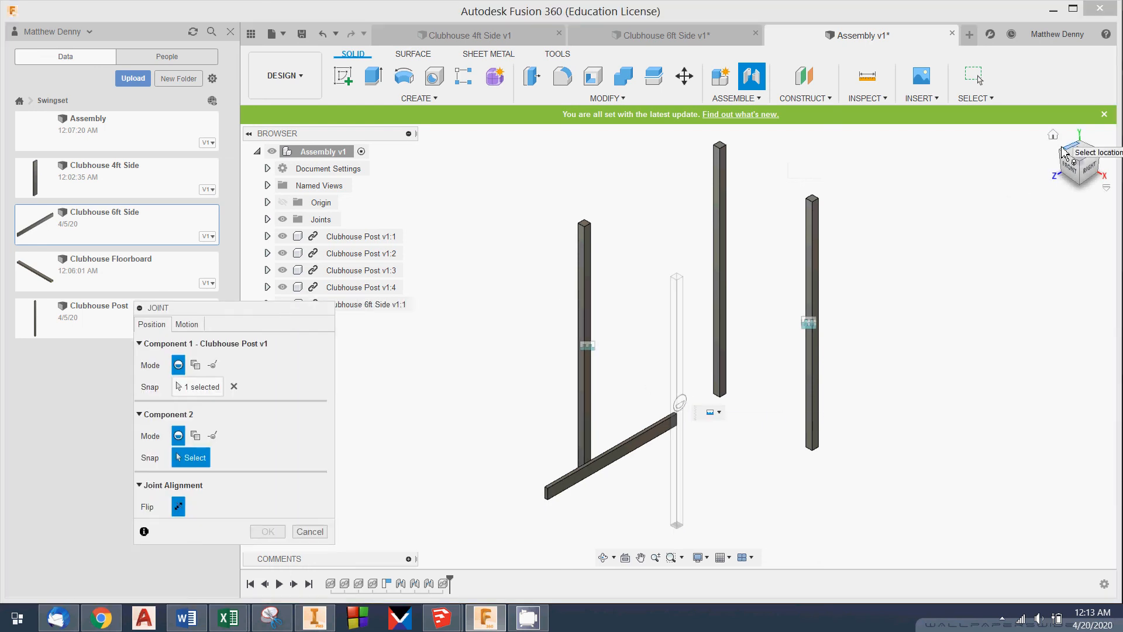
right_click(1064, 156)
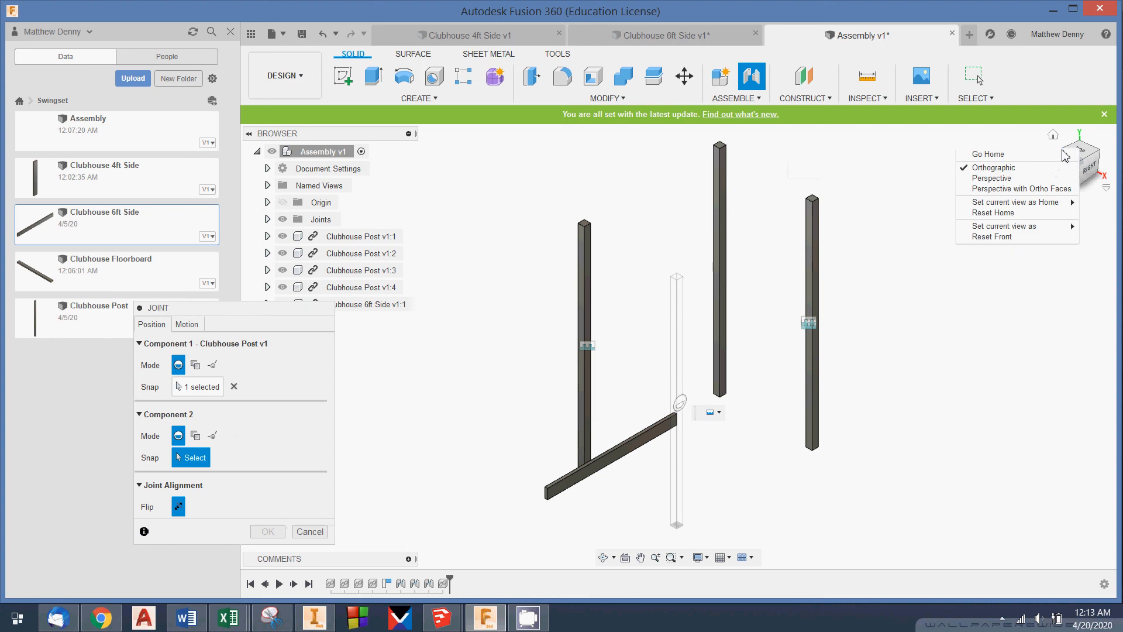
click(1062, 152)
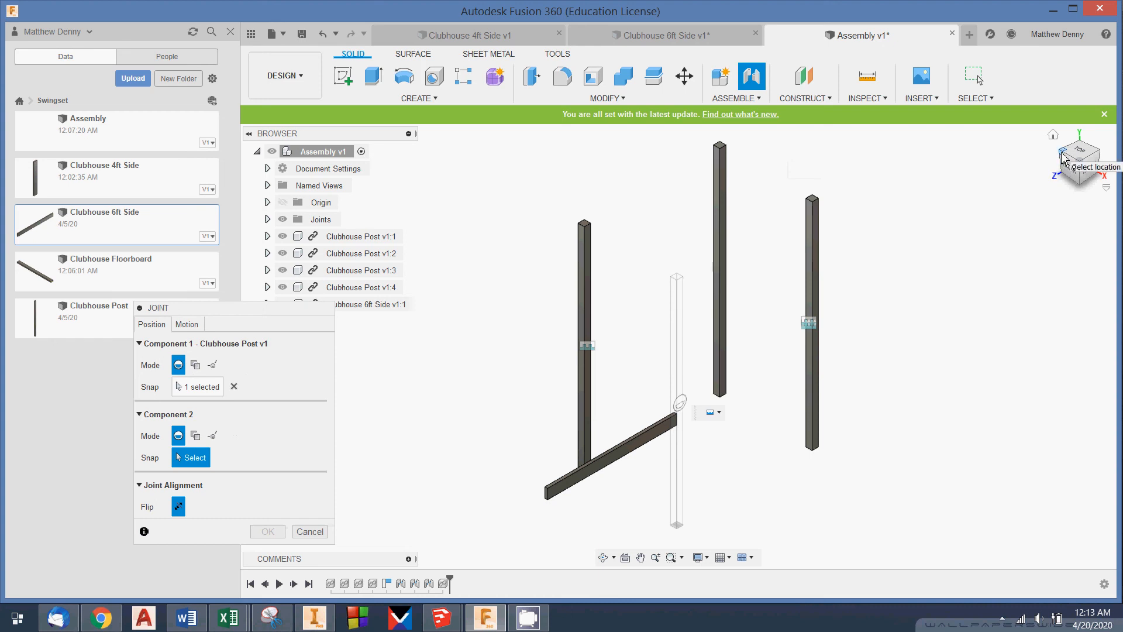
click(1063, 155)
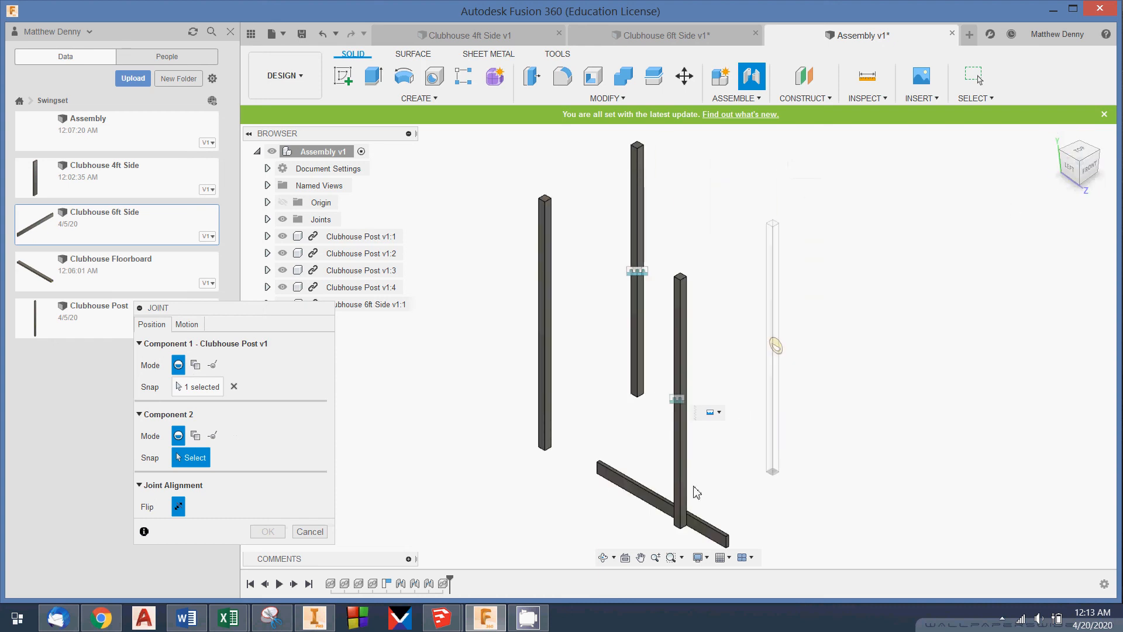
click(662, 507)
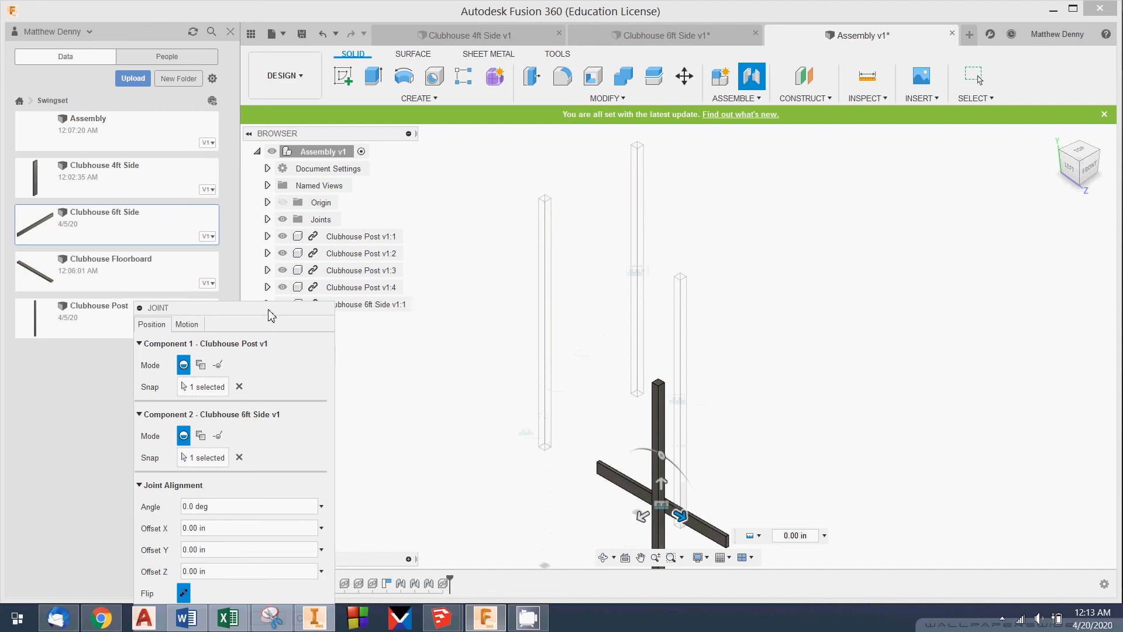
drag(270, 308, 302, 138)
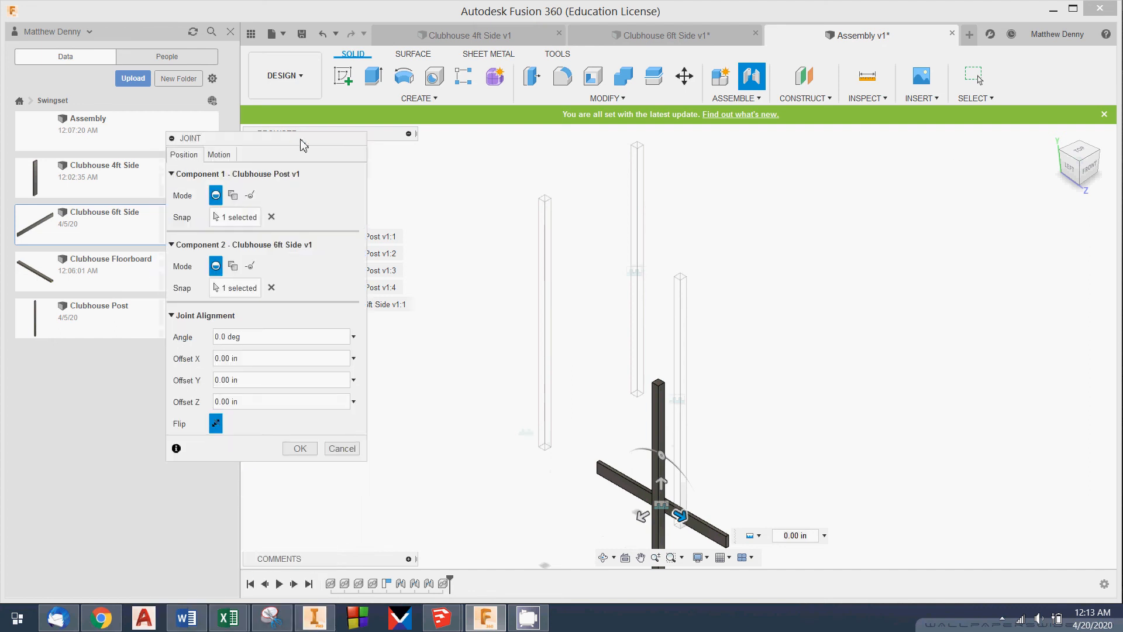
click(301, 448)
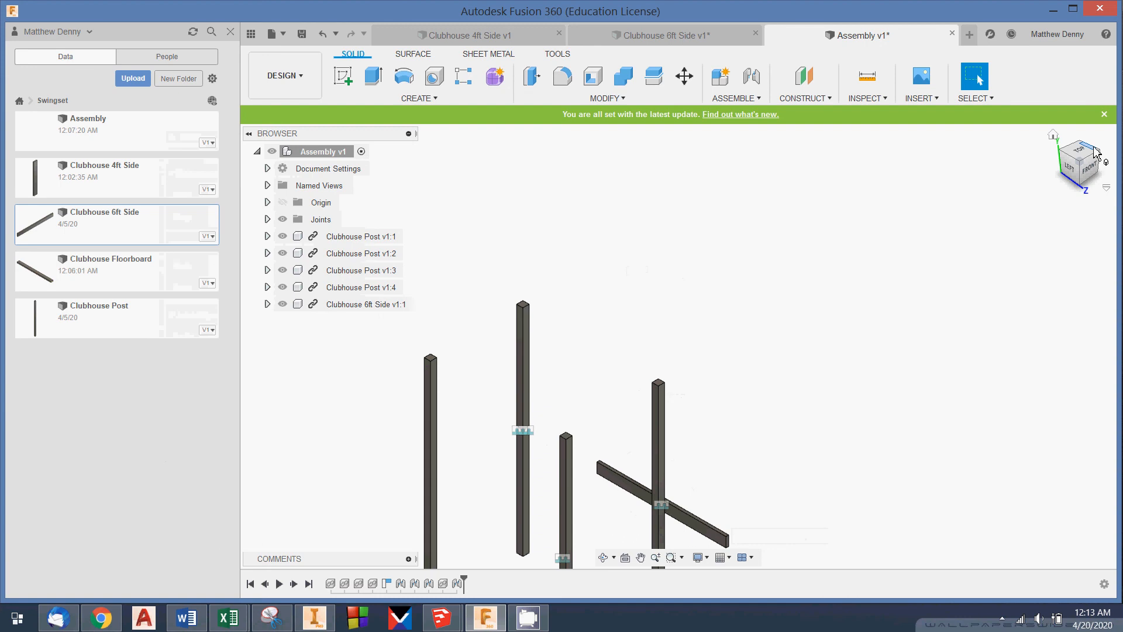
Edit the joint between the post and the 6ft Side to an X offset of 34 in and a Y offset of -8 in.
click(1098, 153)
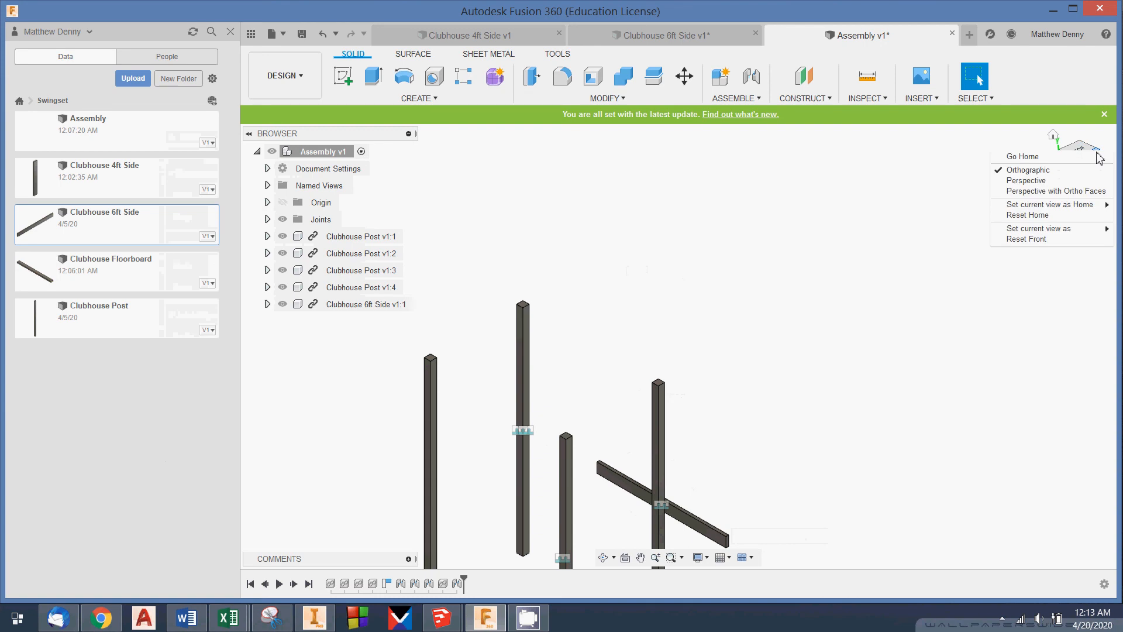
click(1098, 156)
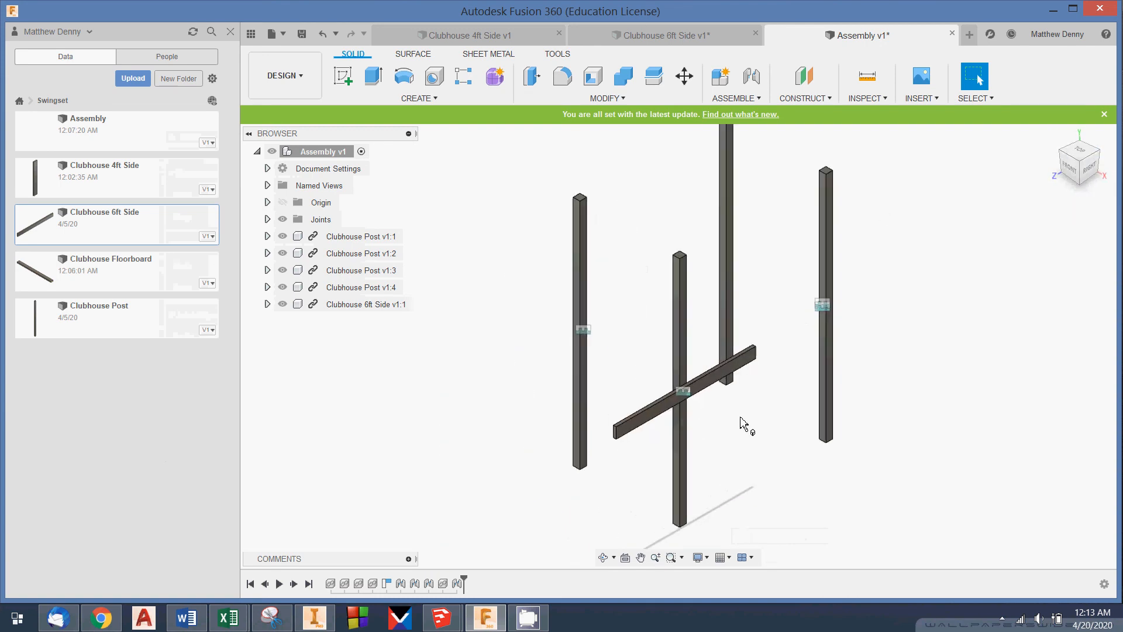
scroll(747, 425, up, 5)
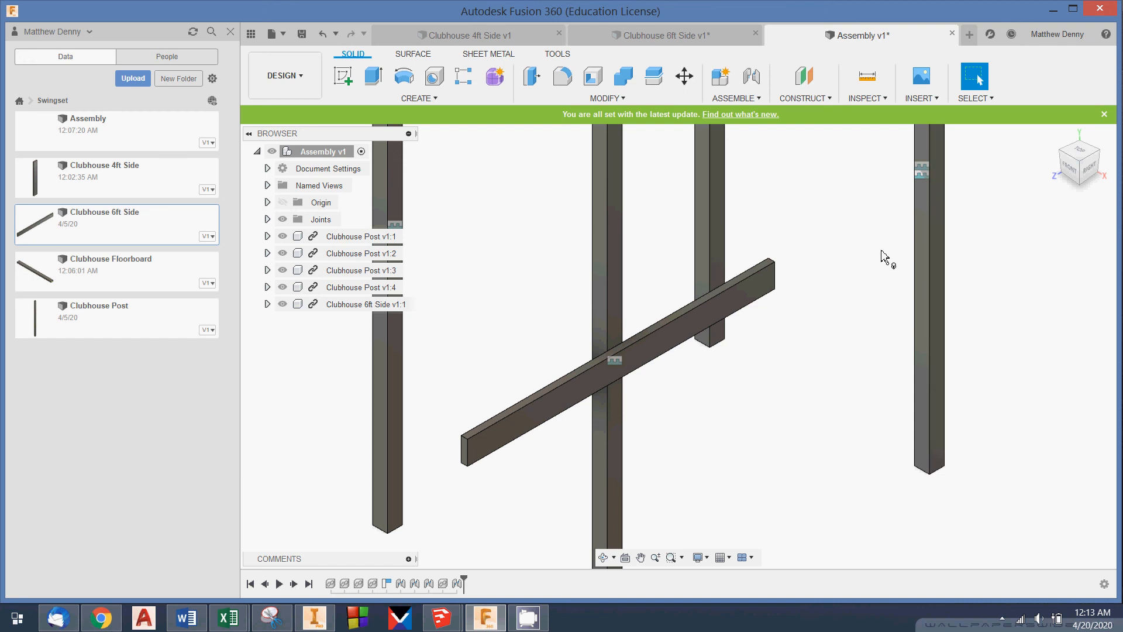
click(618, 363)
right_click(617, 365)
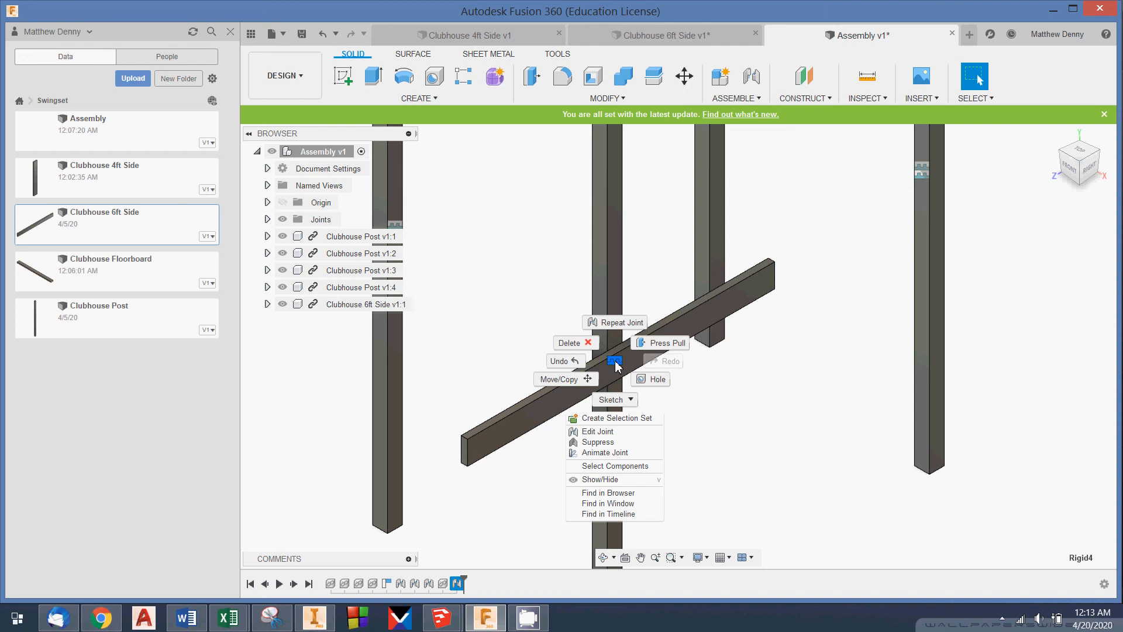
click(603, 432)
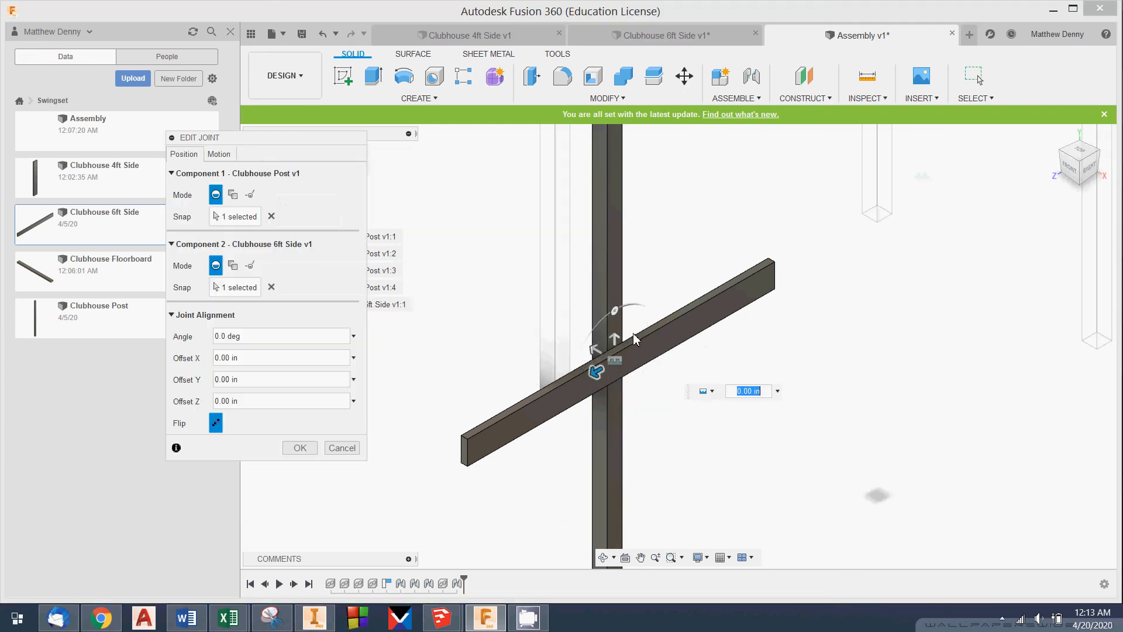
drag(596, 372, 454, 466)
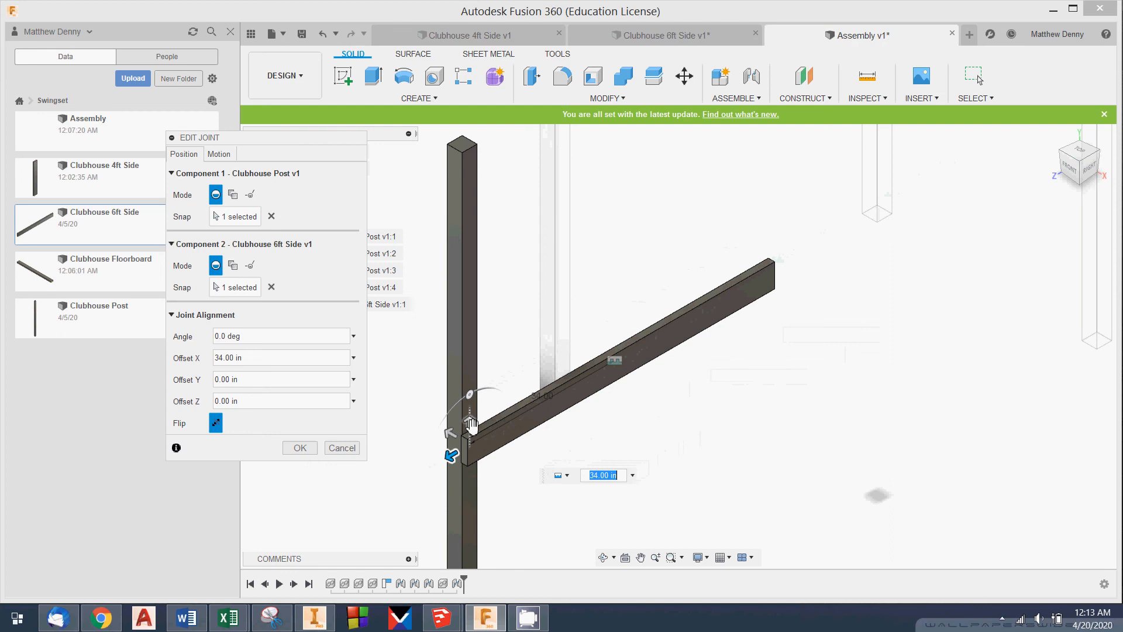
drag(470, 427, 467, 472)
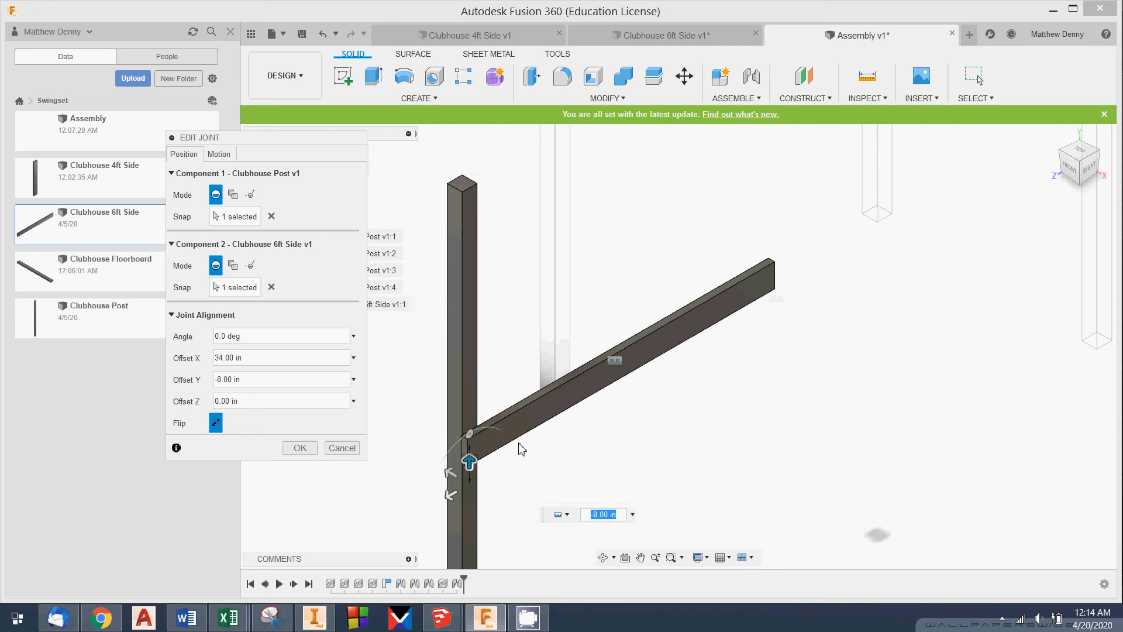
click(300, 449)
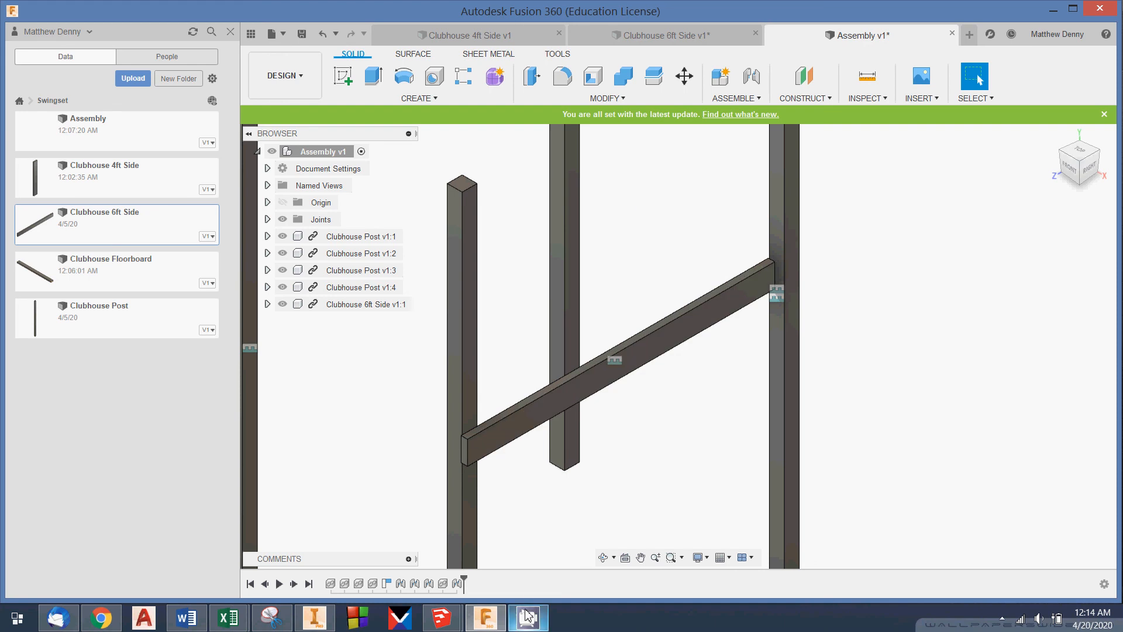
mouse_move(519, 625)
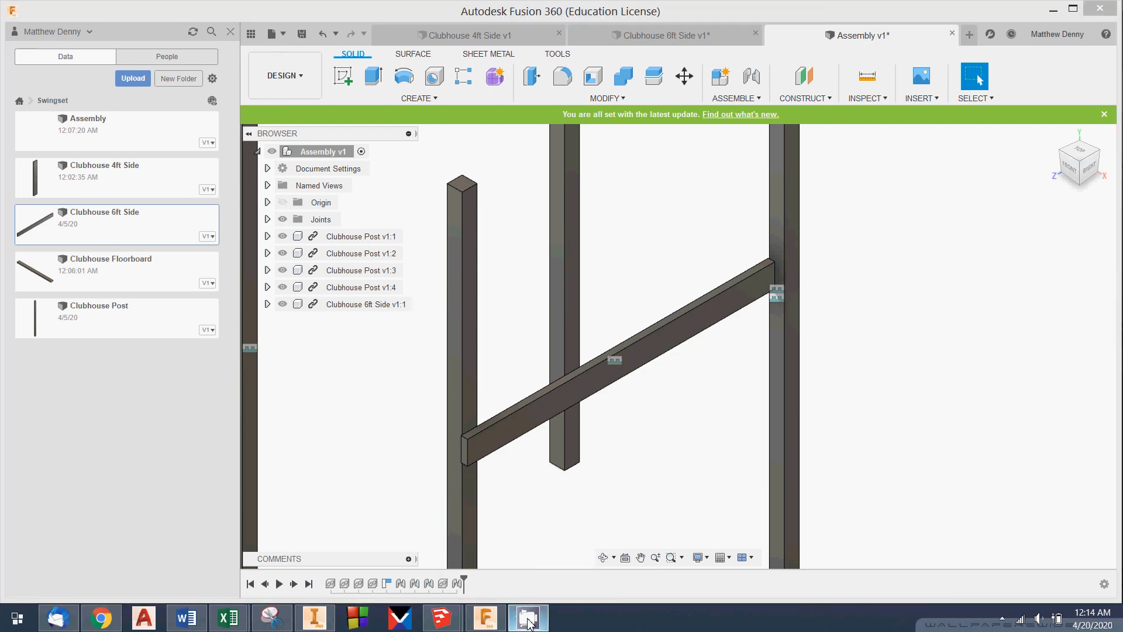
click(1002, 618)
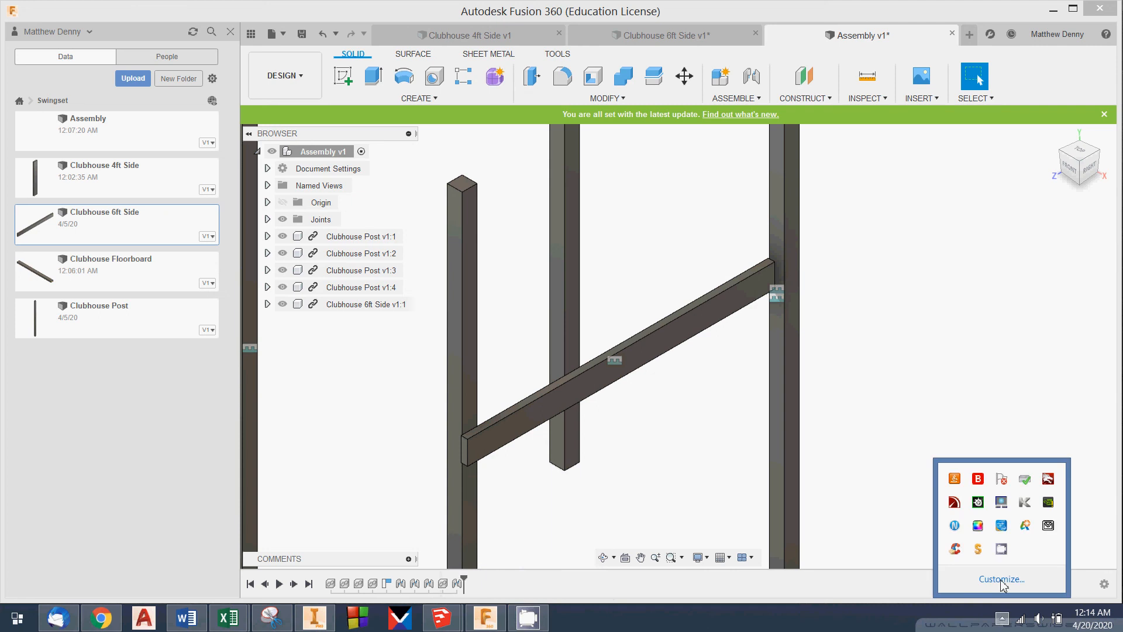
right_click(1001, 549)
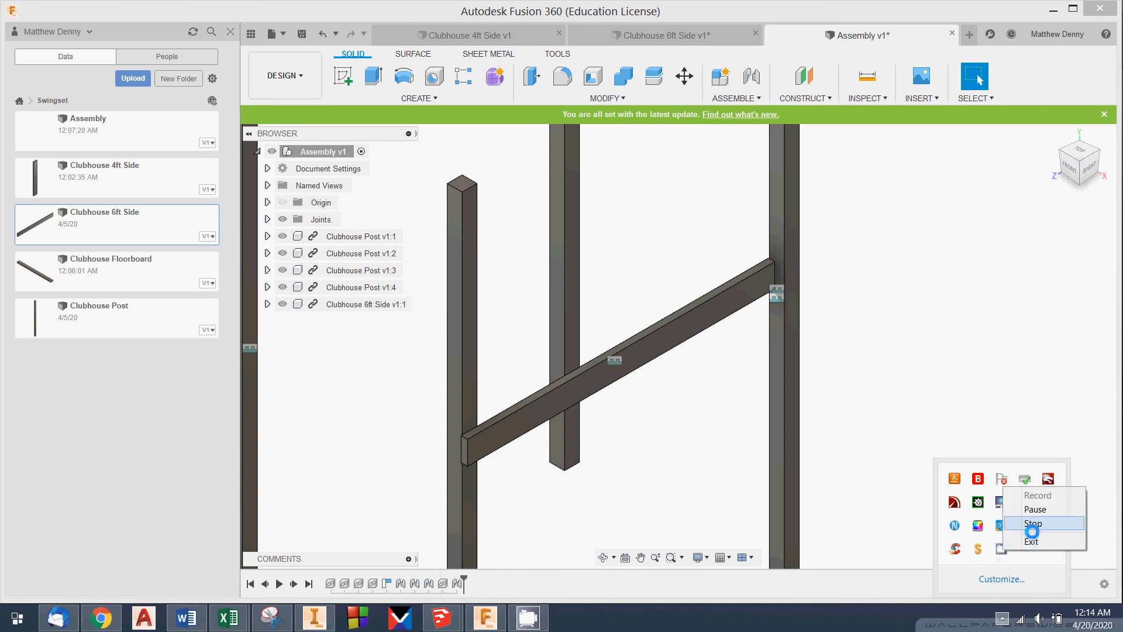